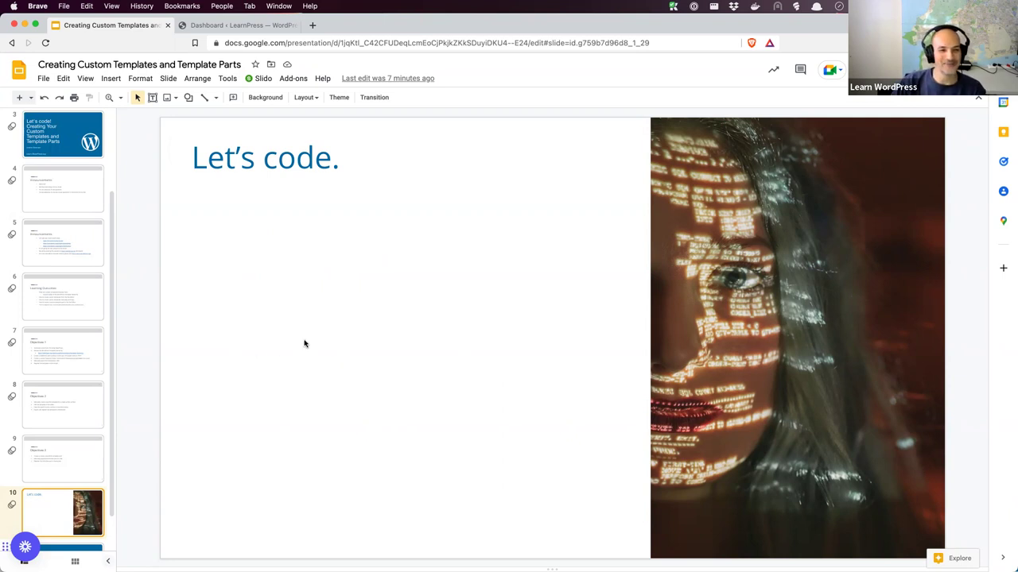
In the WordPress admin, browse the Plugins, Posts and Pages lists, ending on Appearance > Themes
click(248, 27)
click(377, 44)
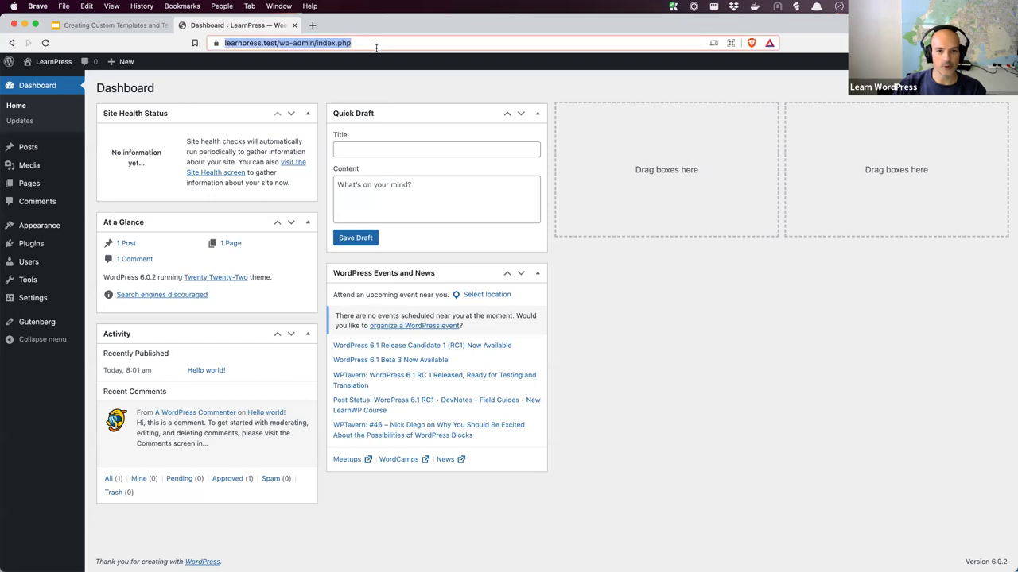
click(264, 87)
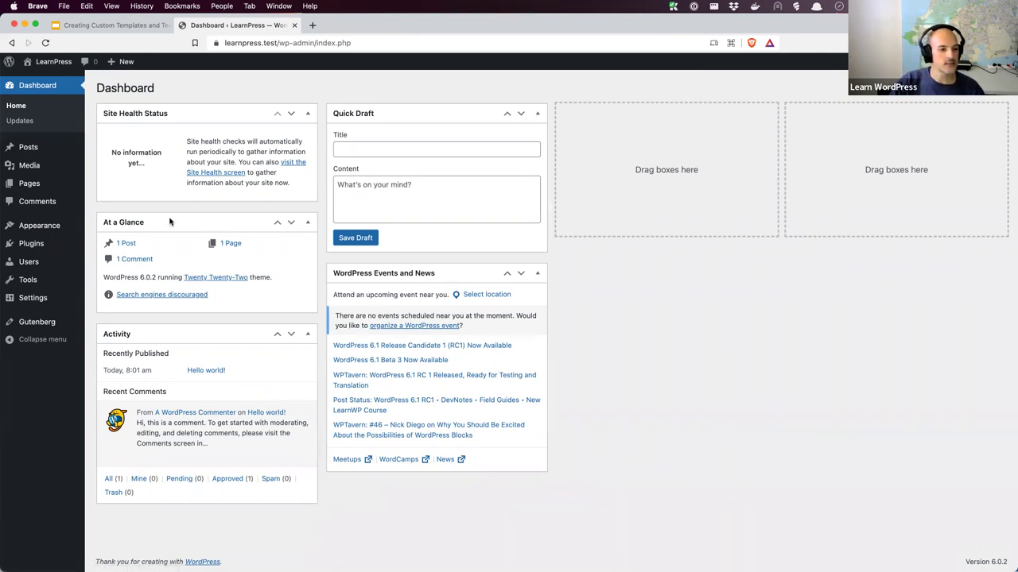
click(36, 248)
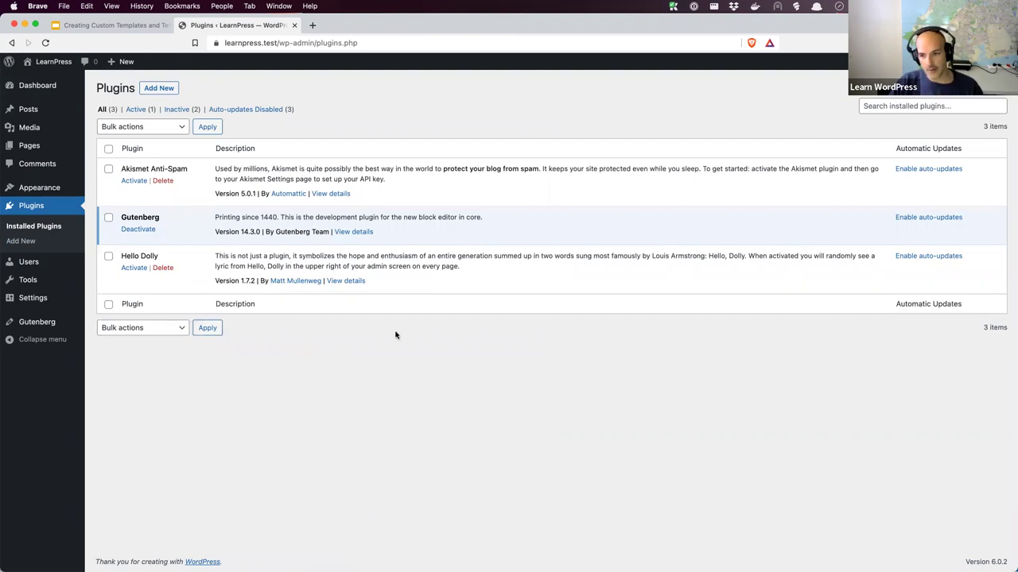
click(24, 111)
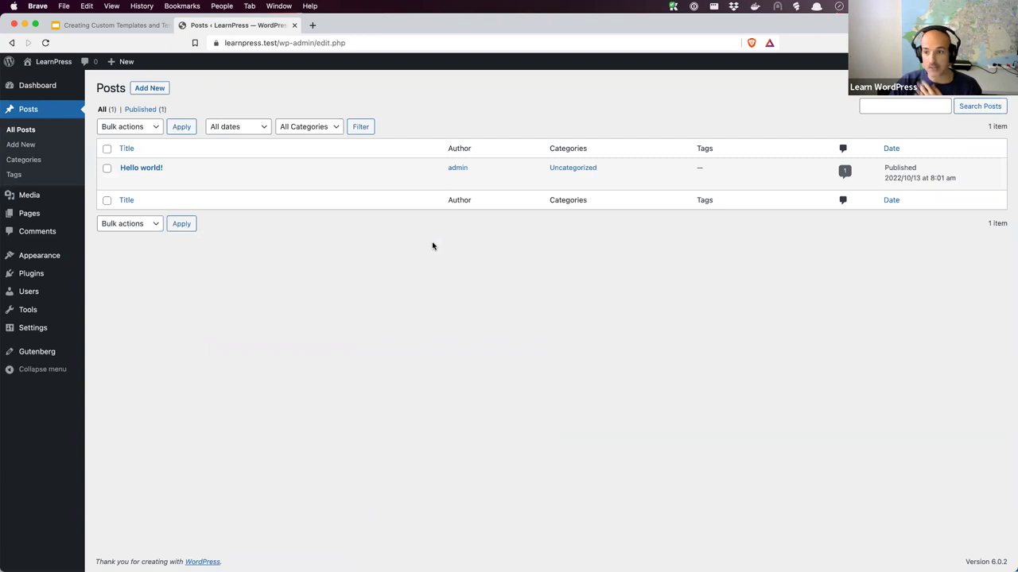
click(45, 215)
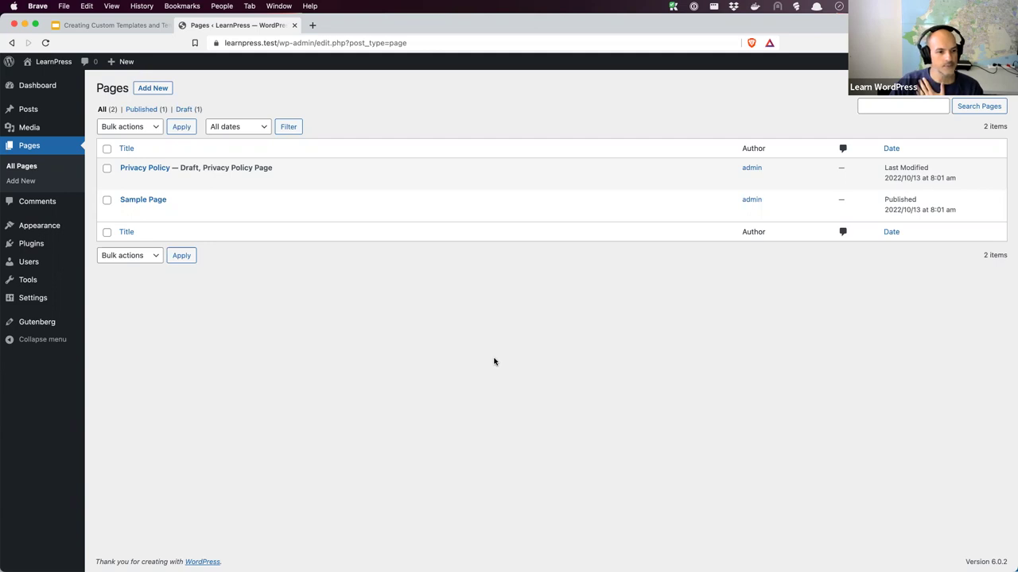
click(48, 226)
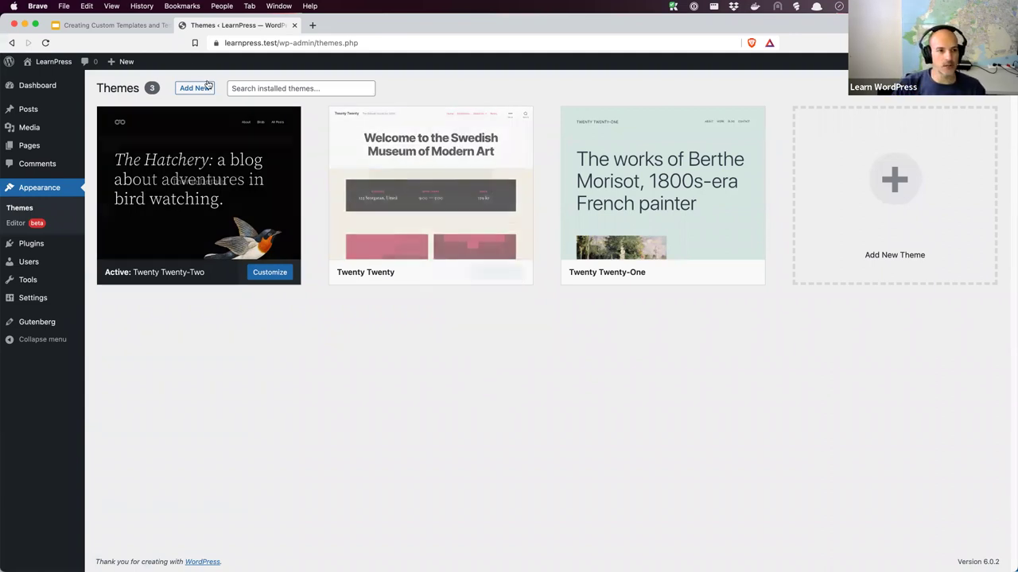
Review the Learning Outcomes and Objectives 1 slides in the presentation
click(135, 24)
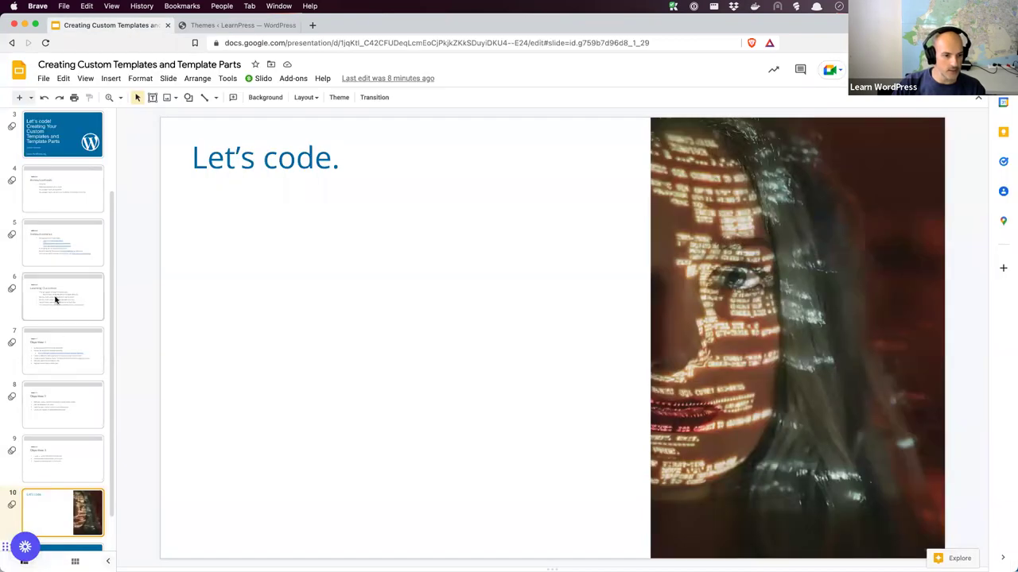
click(62, 299)
click(101, 359)
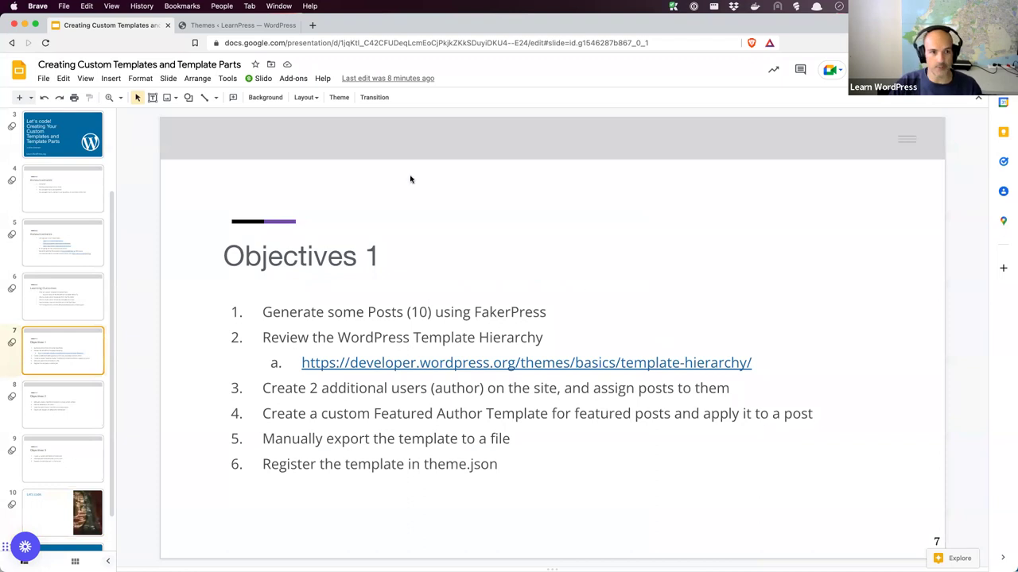
Search Add New Plugins for 'fakerpress' and install FakerPress
click(263, 27)
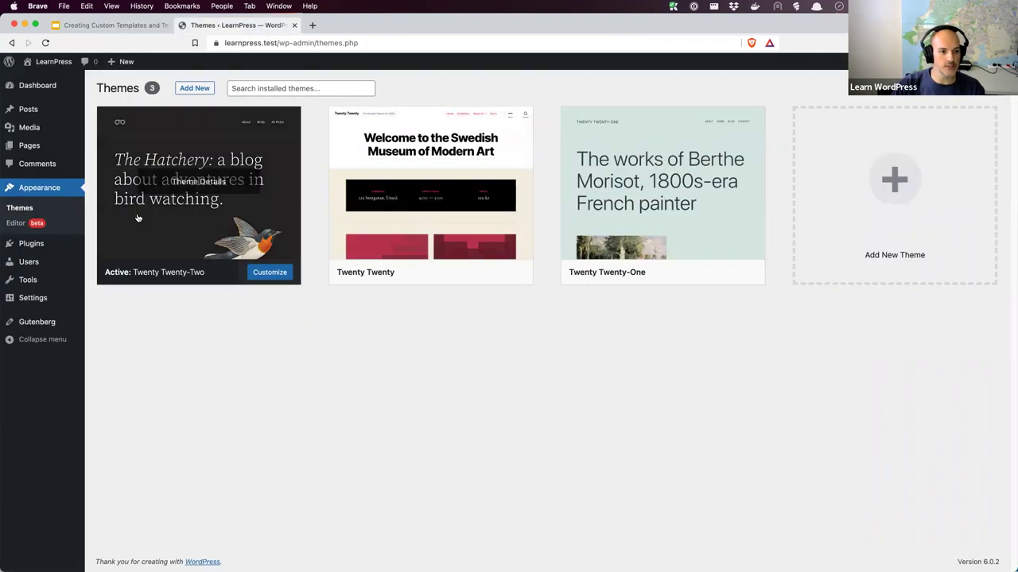
click(39, 244)
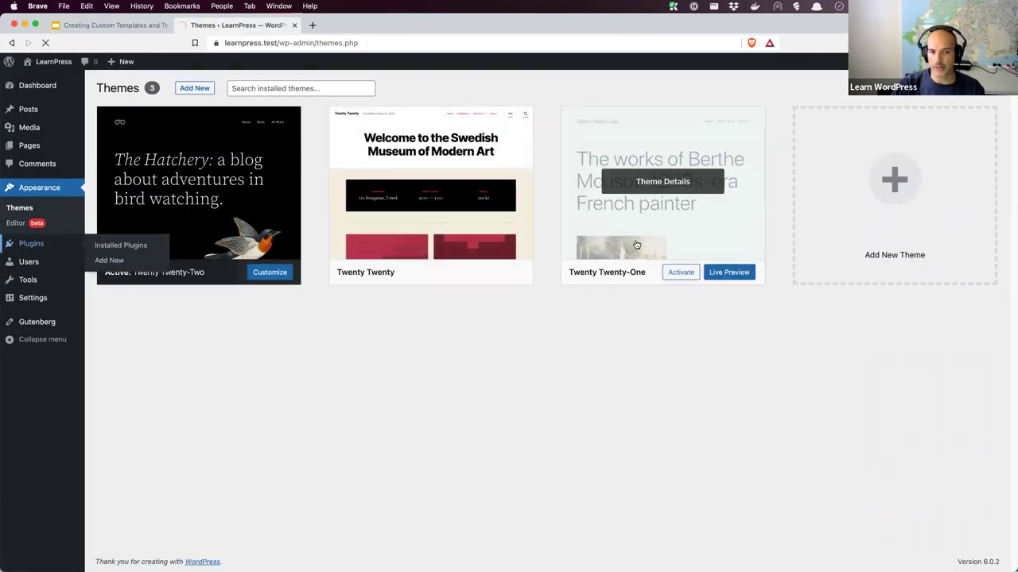
click(159, 87)
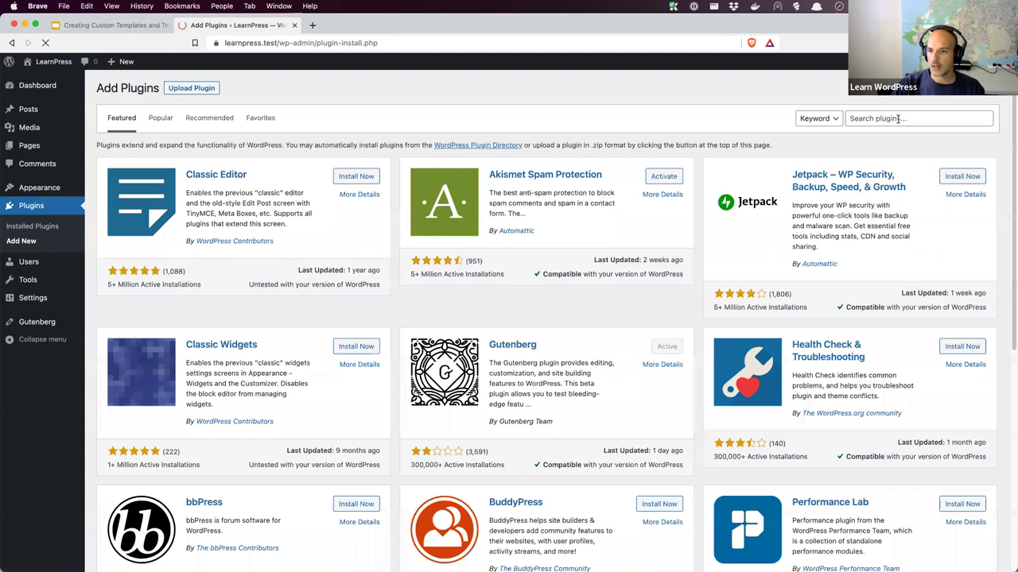
click(914, 118)
text(fakerpress)
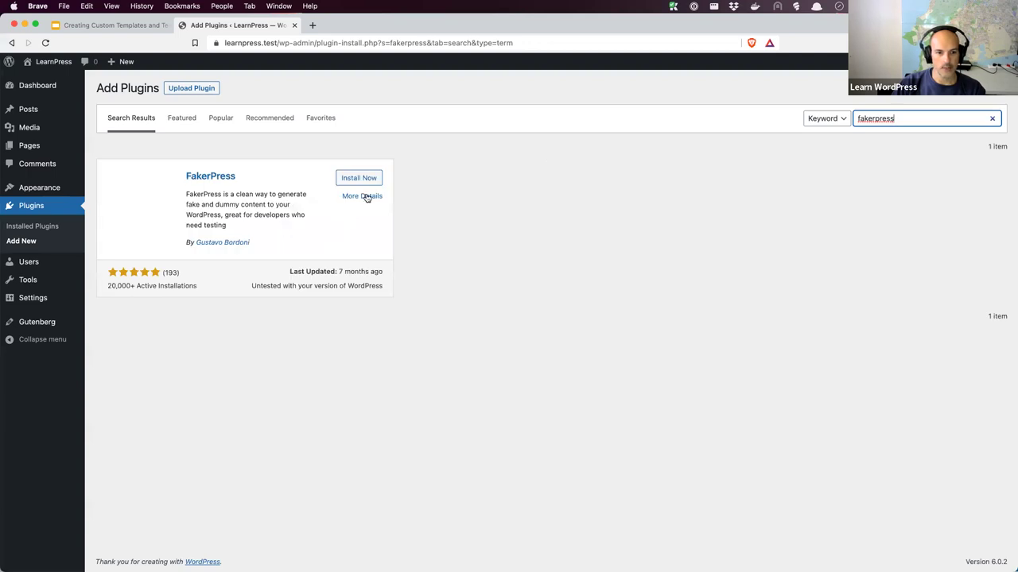
click(357, 181)
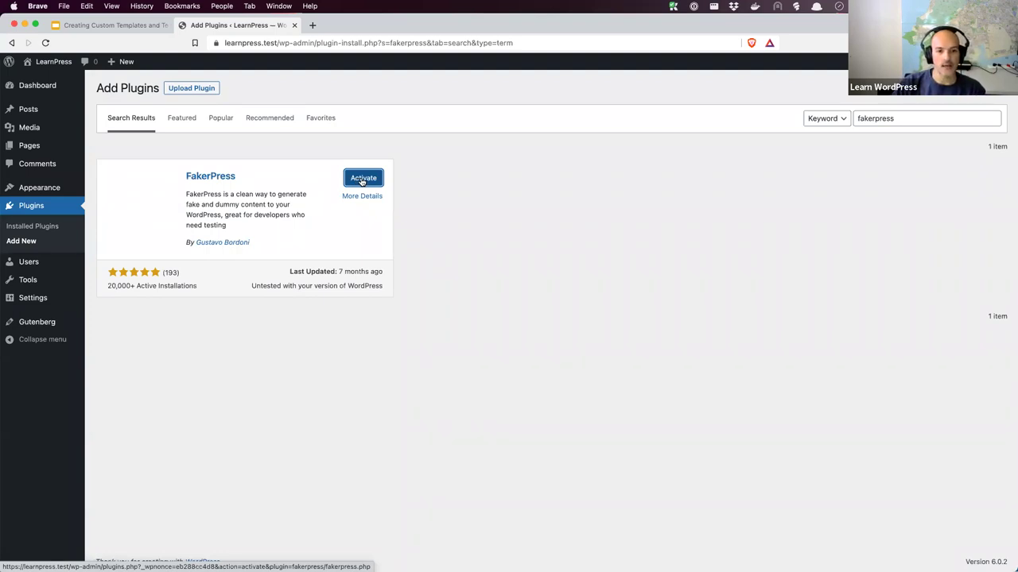
Activate FakerPress, view its Settings page, then open FakerPress > Posts
click(361, 181)
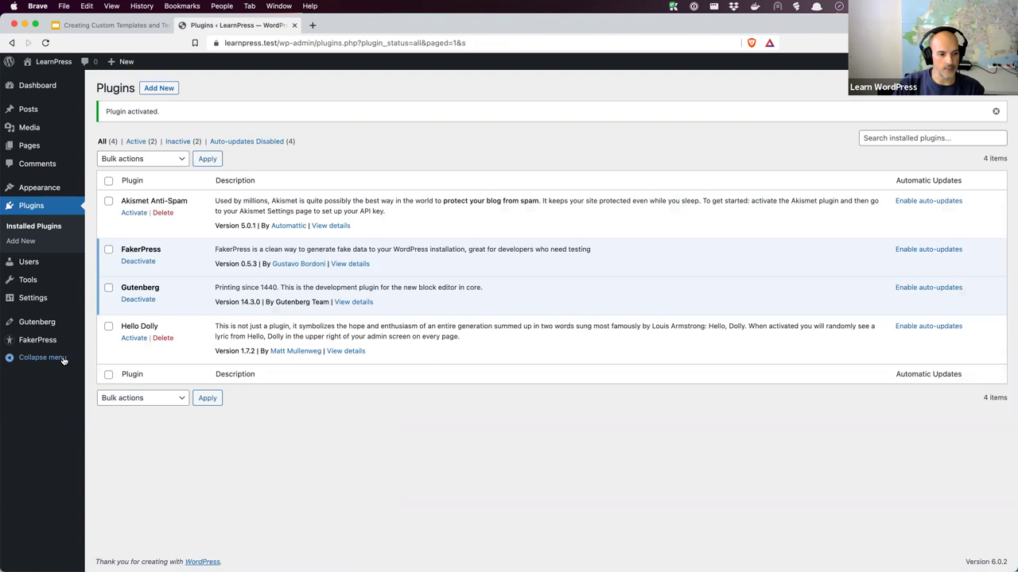
mouse_move(45, 345)
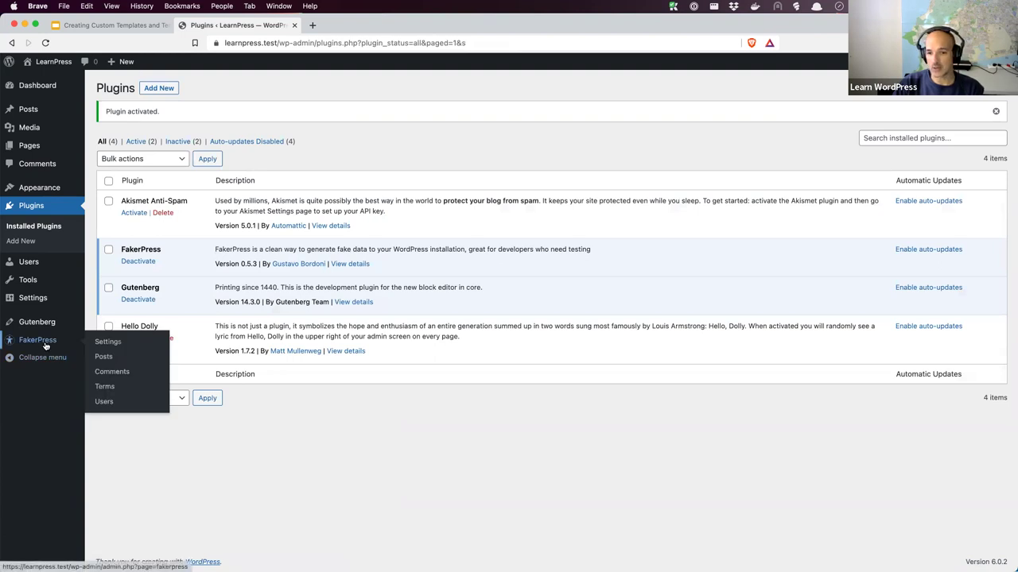
click(46, 345)
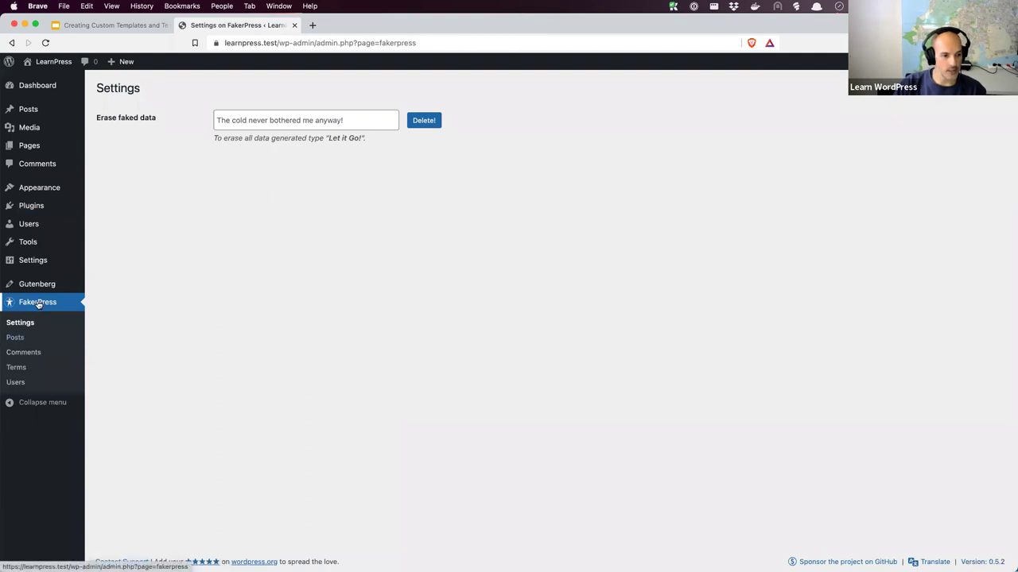
click(26, 337)
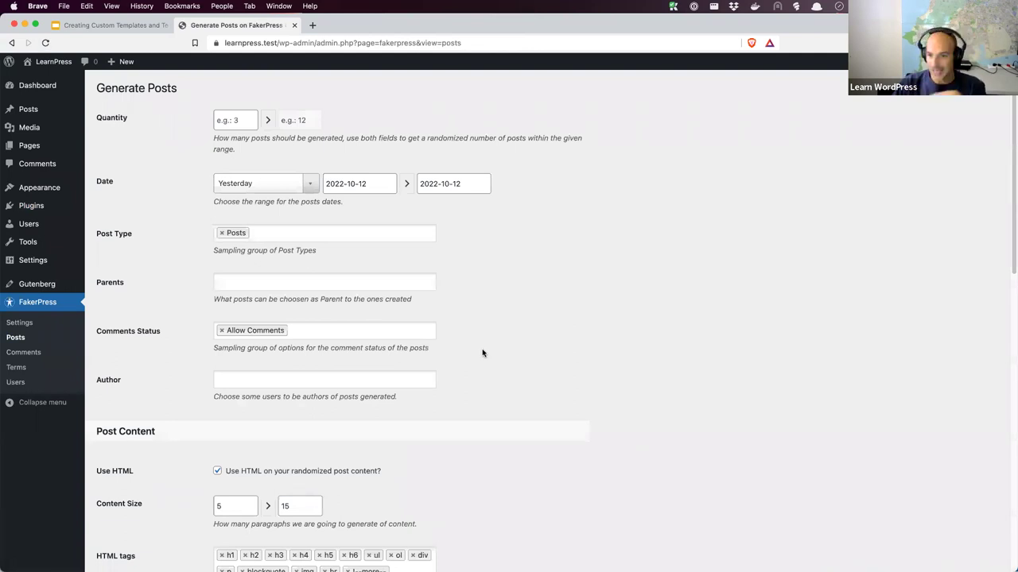
Set the post quantity to 10 and the date range to This year, ending 2022-09-30
click(241, 120)
text(10)
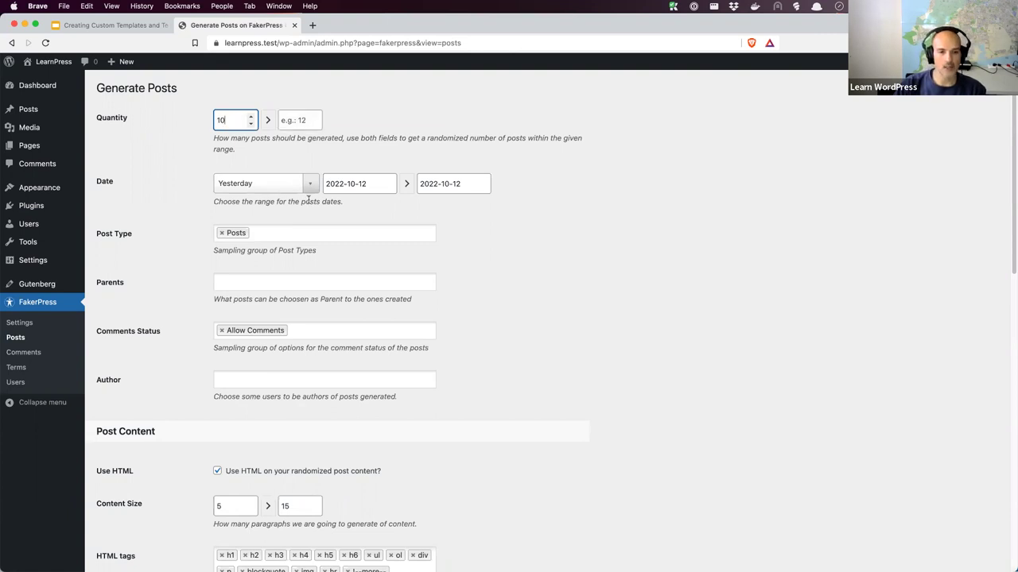
click(311, 188)
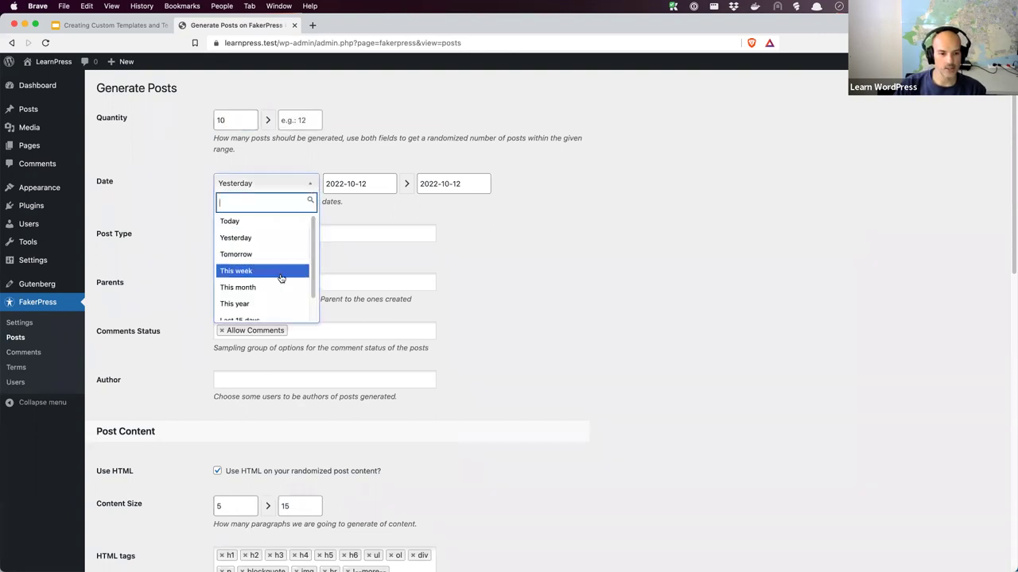
click(257, 305)
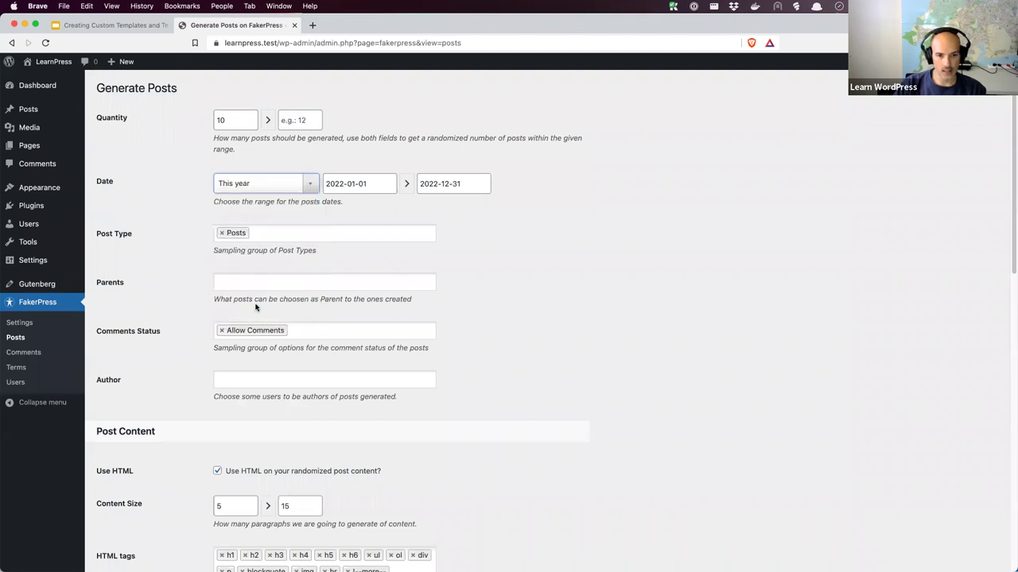
click(447, 184)
click(426, 207)
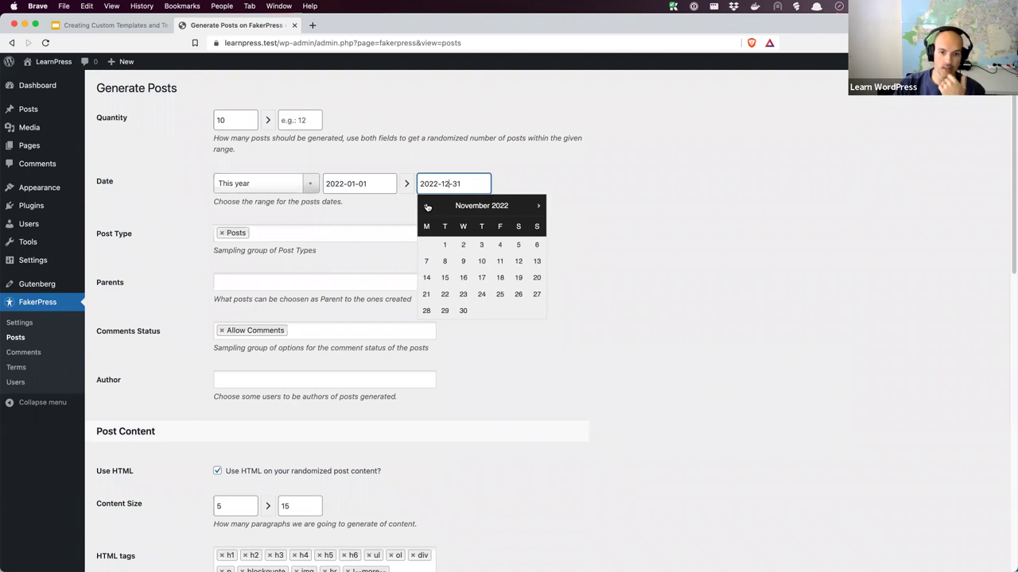
click(426, 207)
click(426, 206)
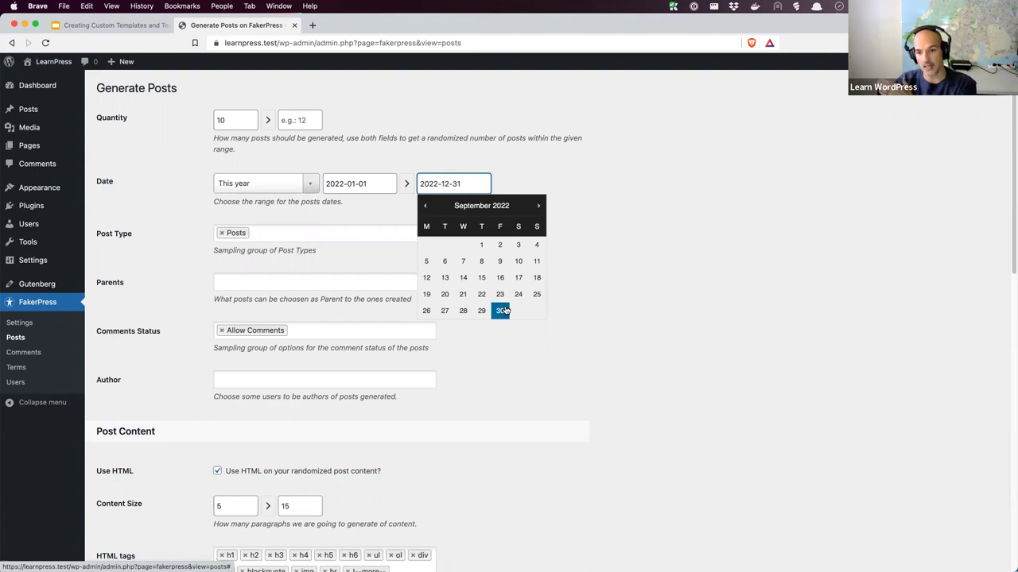
click(504, 310)
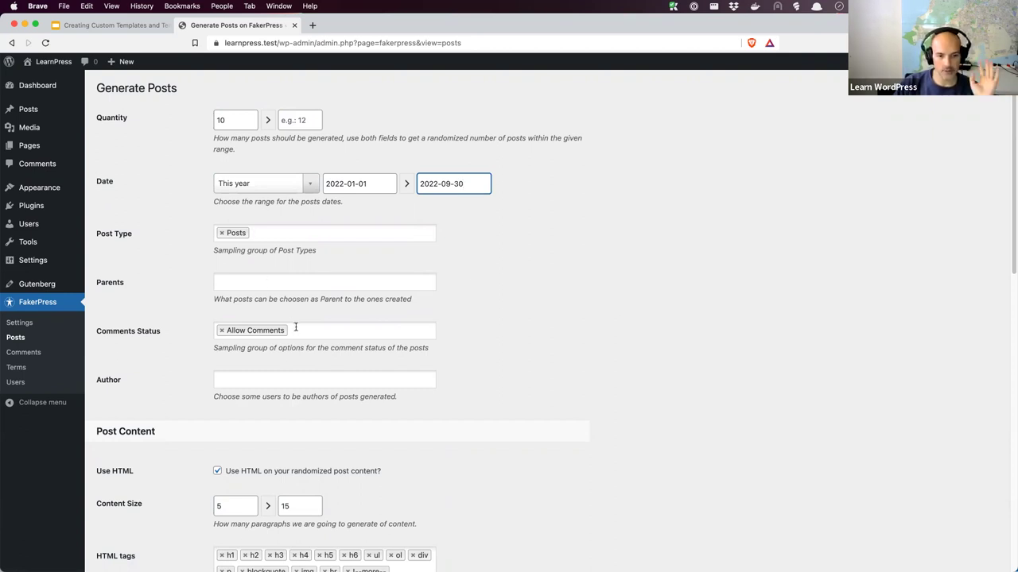
Leave authors unset and remove Placehold.it from the image providers, keeping Lorem Picsum
click(291, 378)
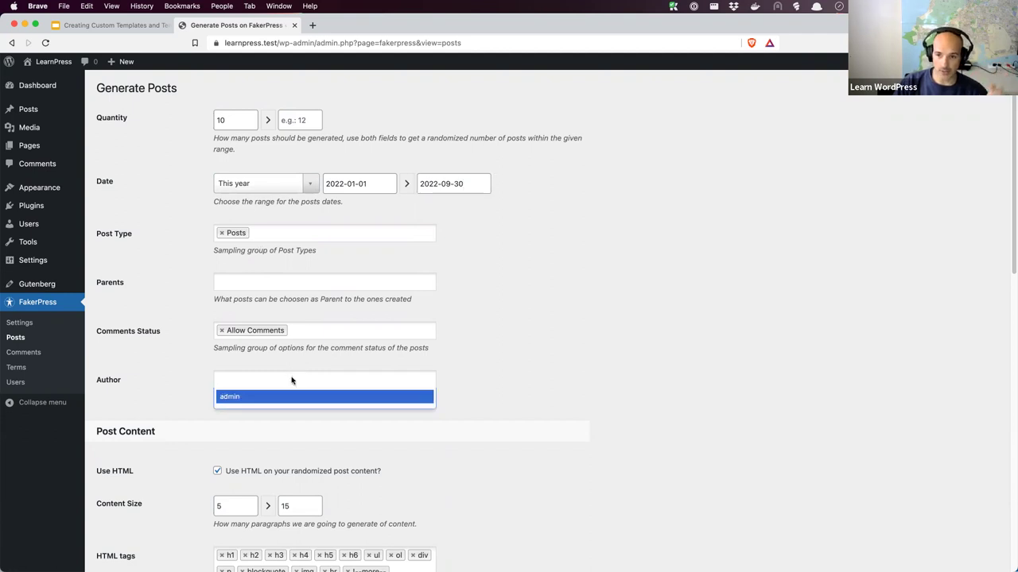
click(518, 385)
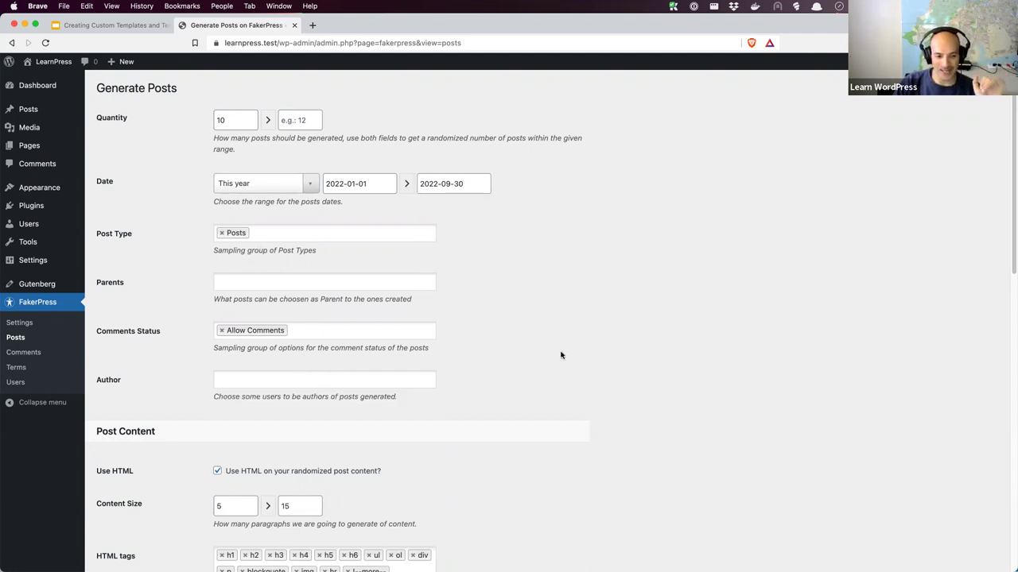
scroll(571, 329, down, 1)
scroll(571, 329, down, 3)
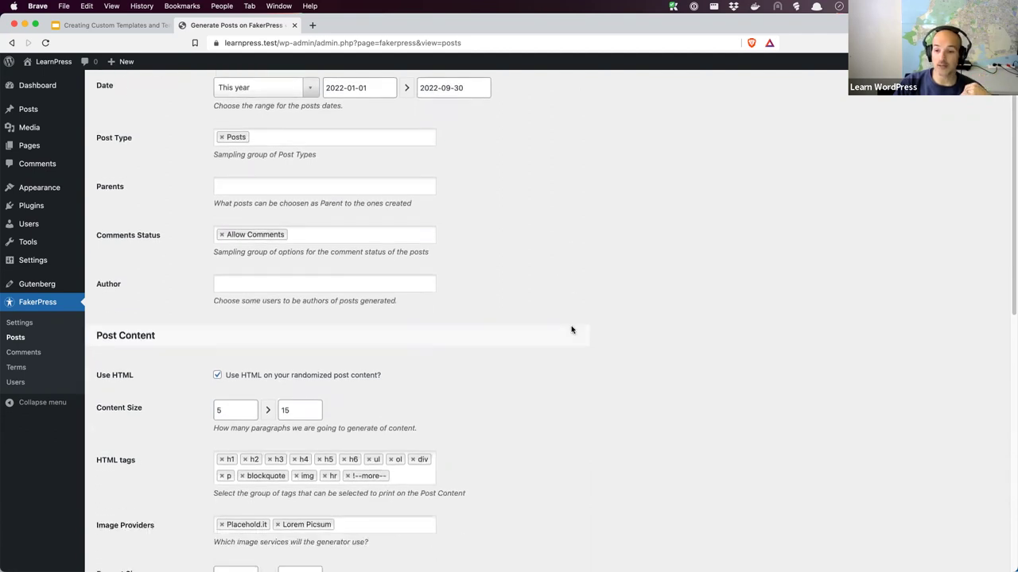
scroll(571, 329, down, 5)
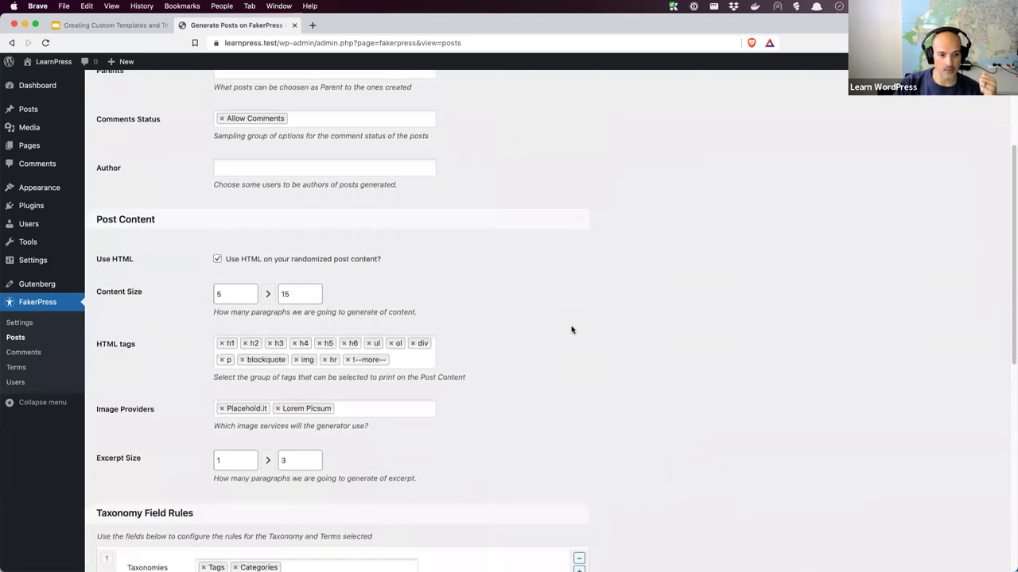
scroll(571, 329, down, 1)
scroll(571, 330, down, 2)
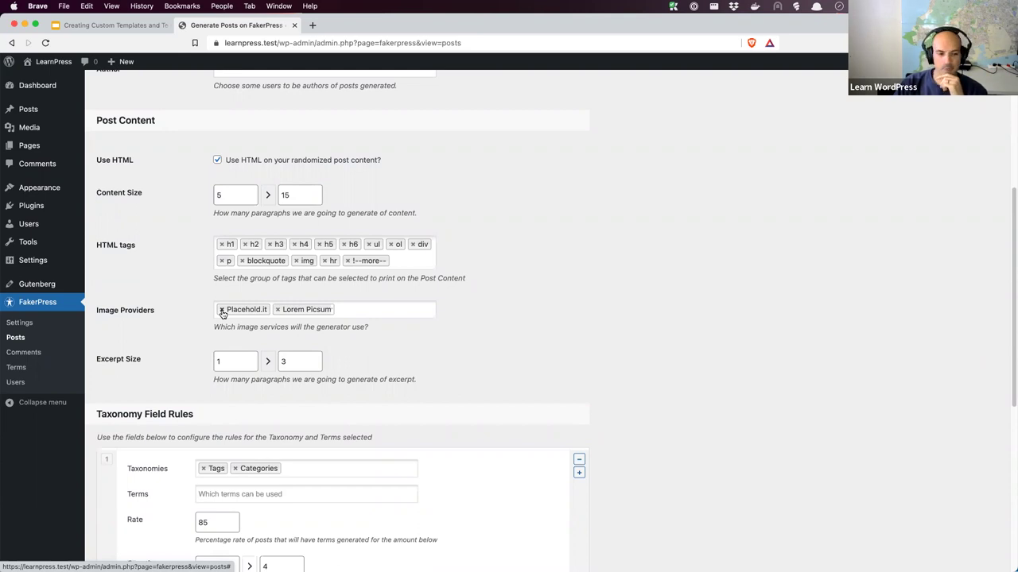
click(222, 310)
scroll(562, 346, up, 5)
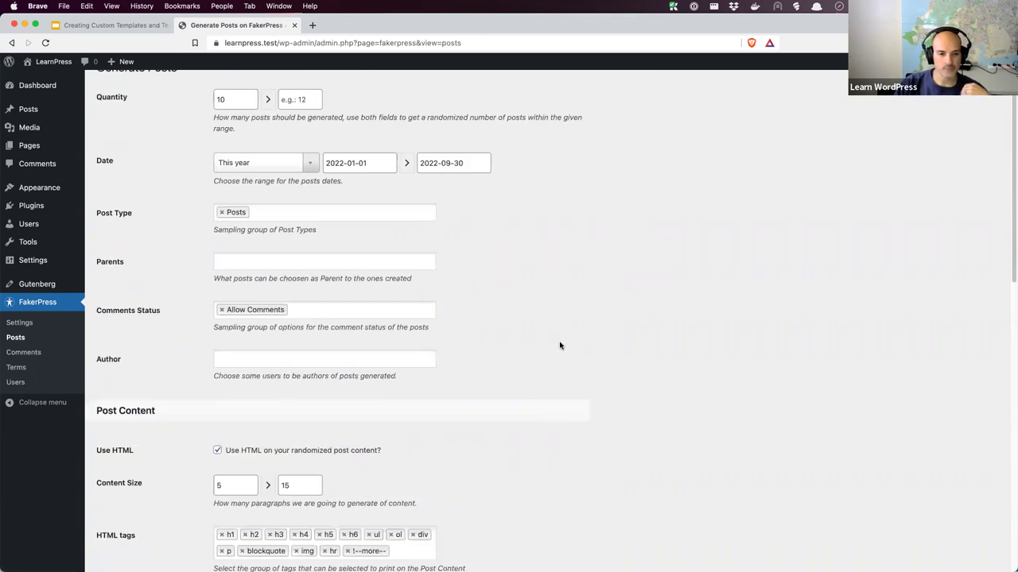
scroll(560, 346, up, 1)
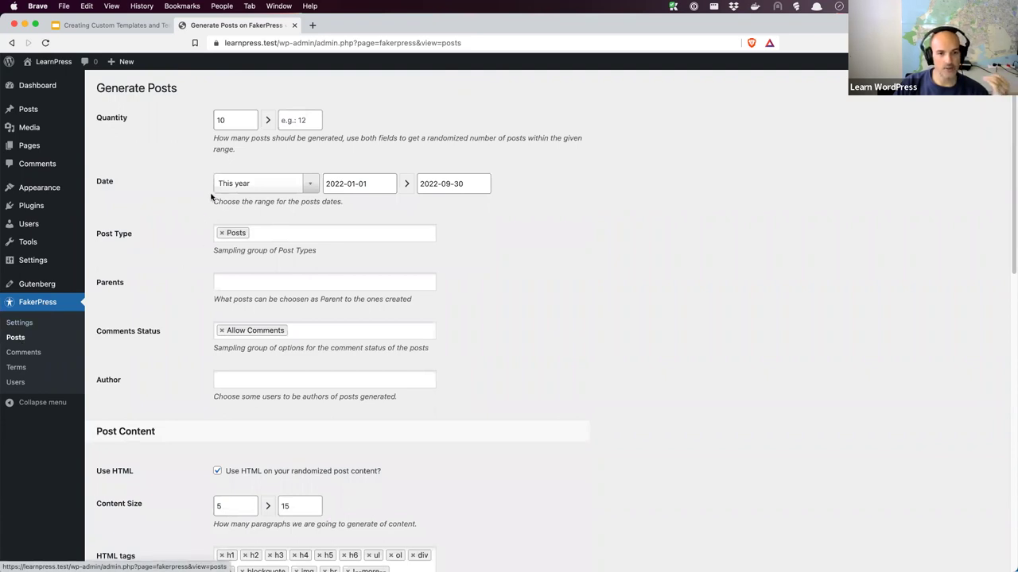
Confirm the quantity and end date, then generate the posts
click(235, 121)
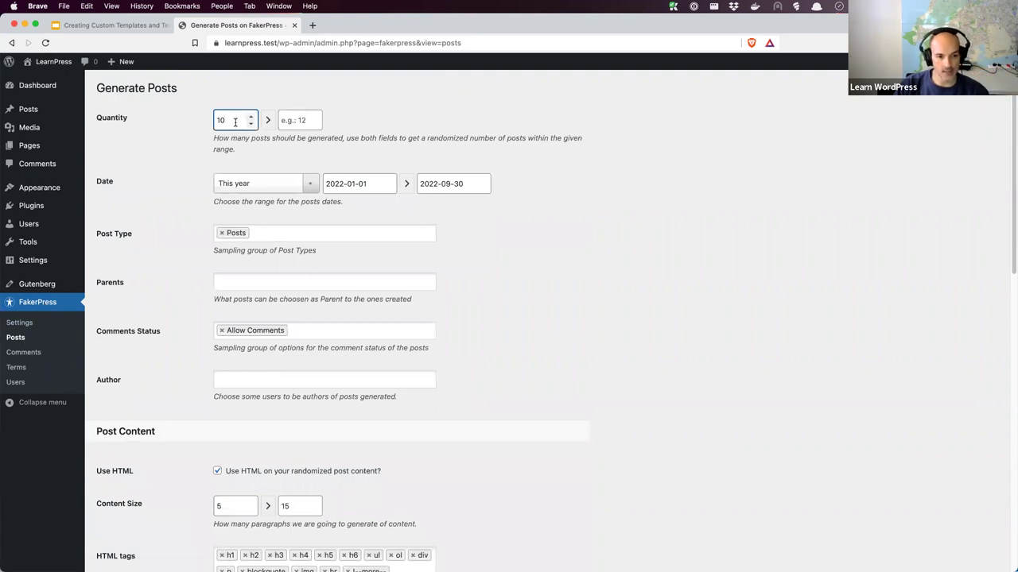
click(469, 184)
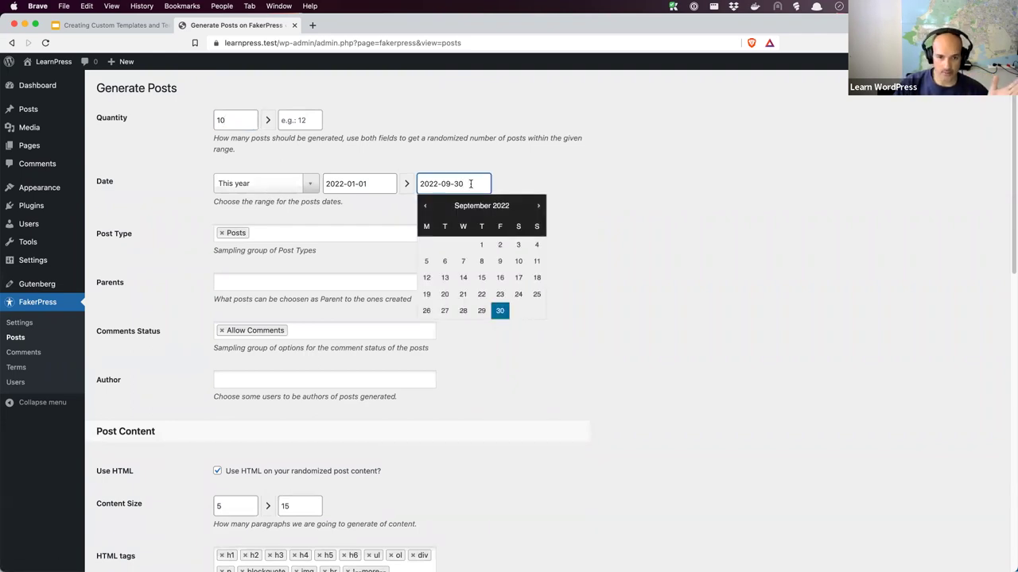
click(590, 184)
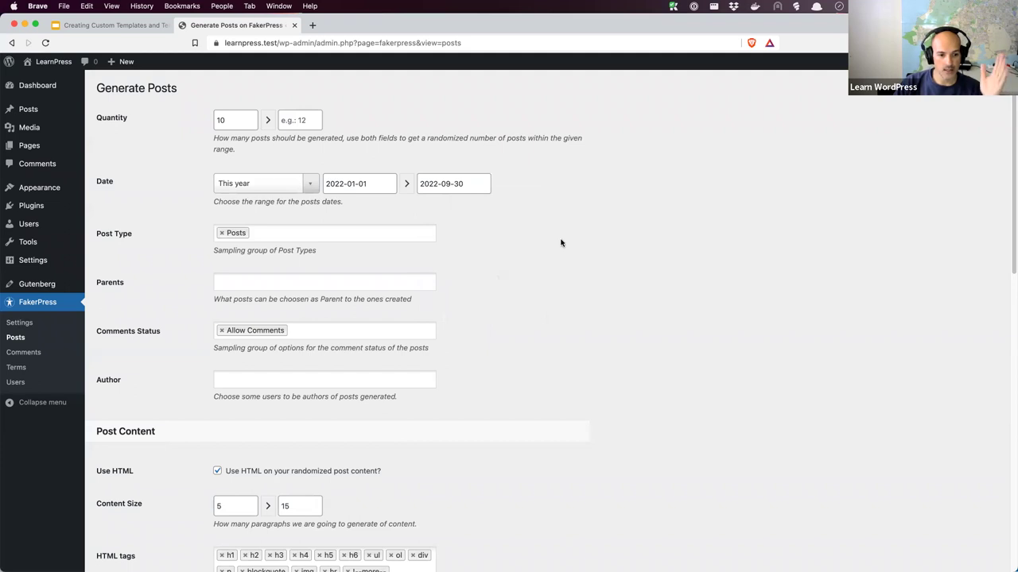
scroll(560, 243, down, 7)
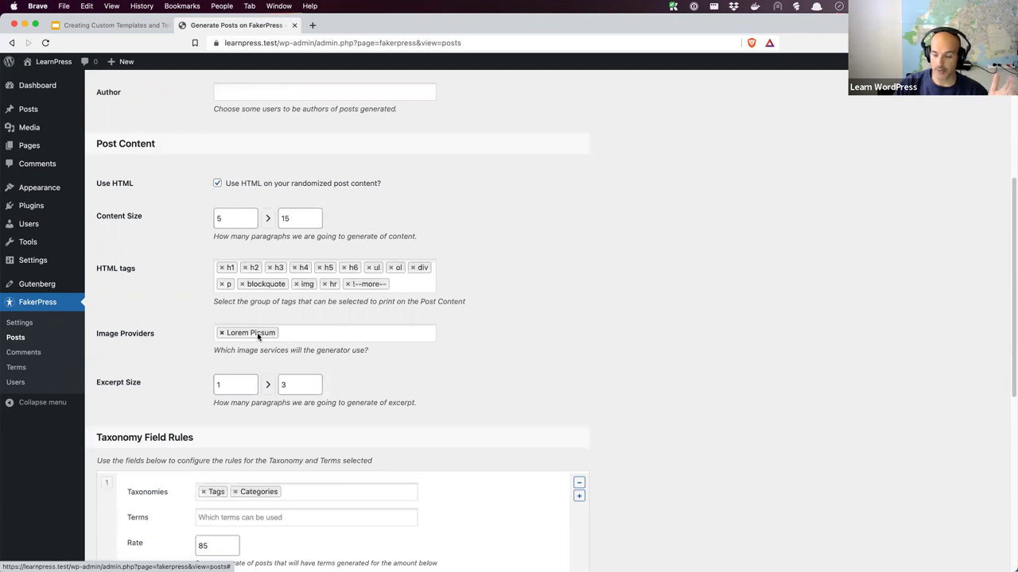
scroll(513, 356, down, 10)
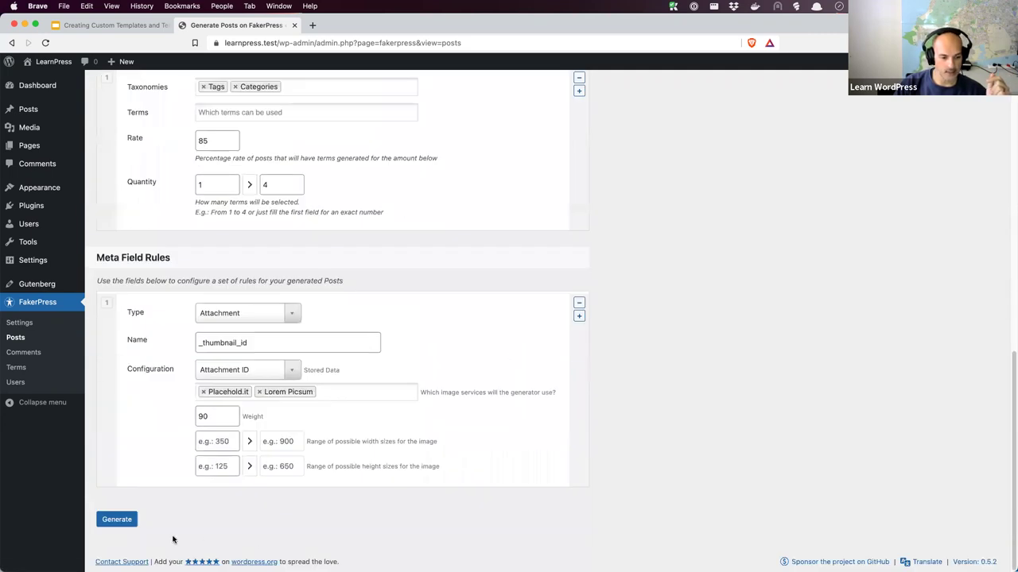
click(121, 523)
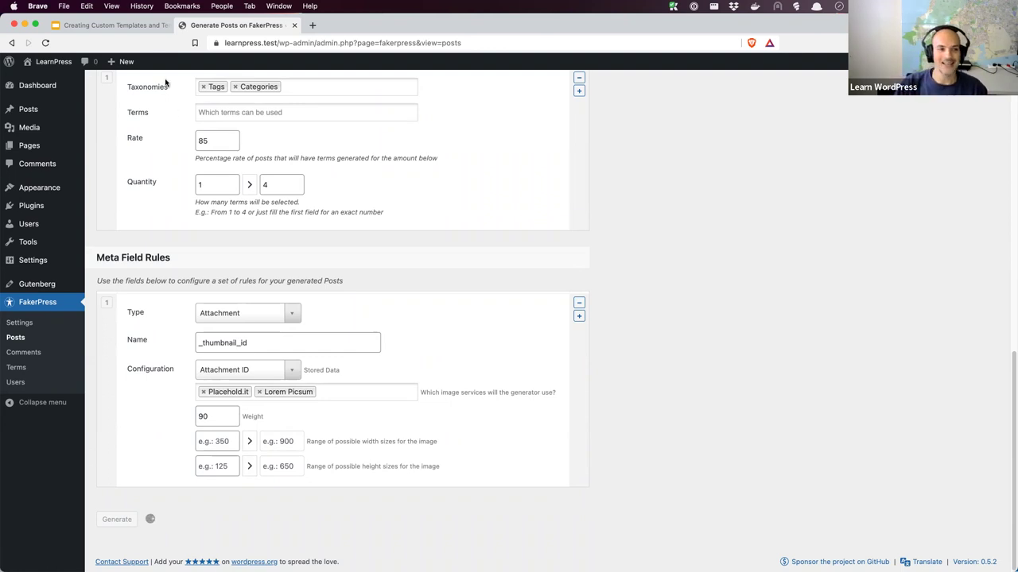
Open the Template Hierarchy page from the link on the Objectives slide
click(138, 27)
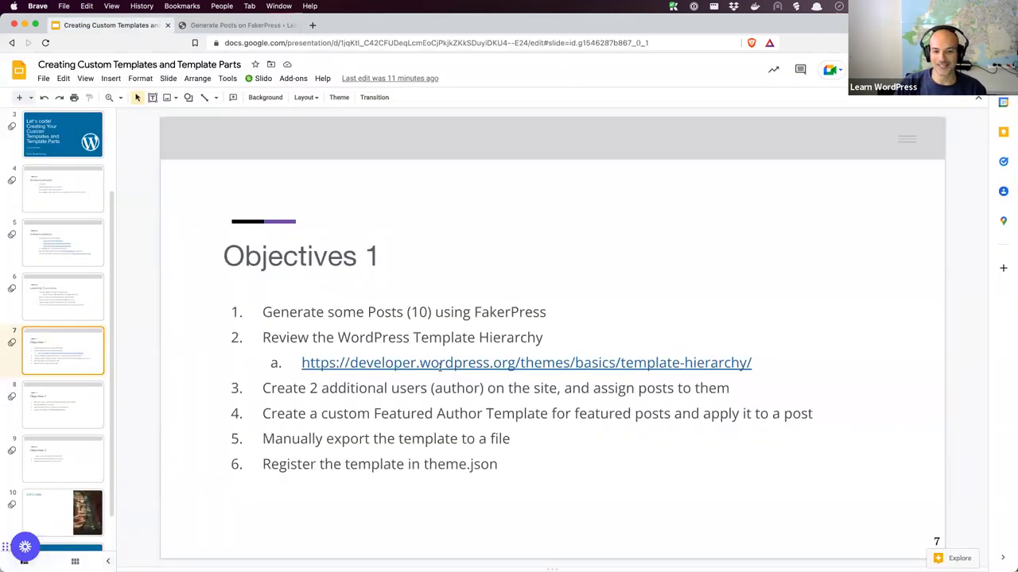
click(442, 362)
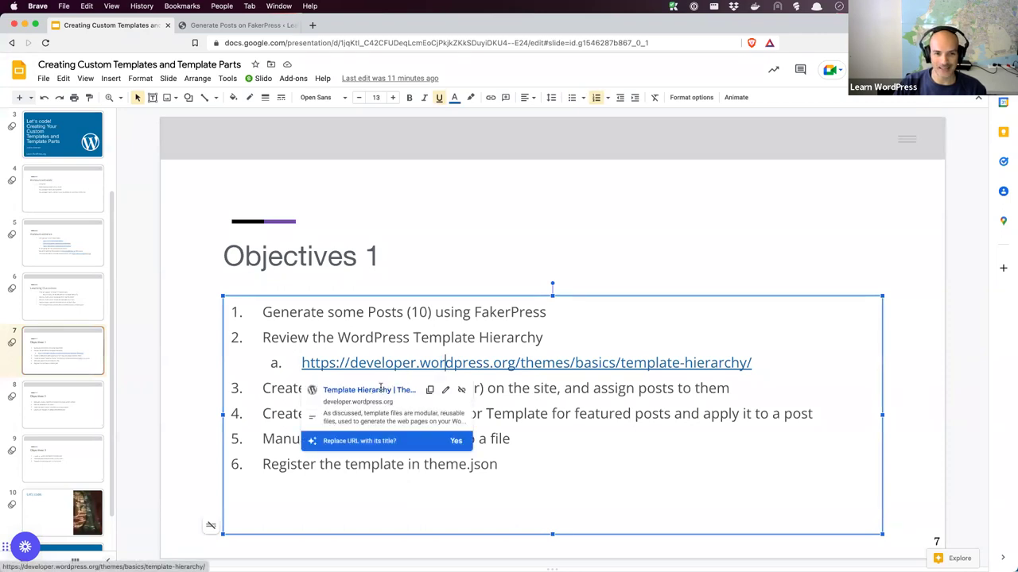
click(366, 390)
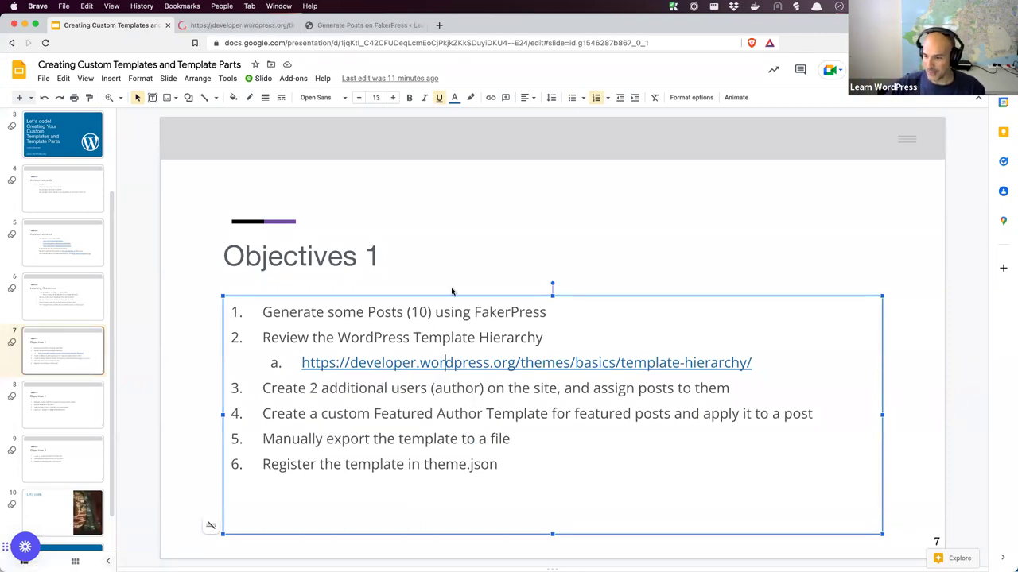
click(270, 29)
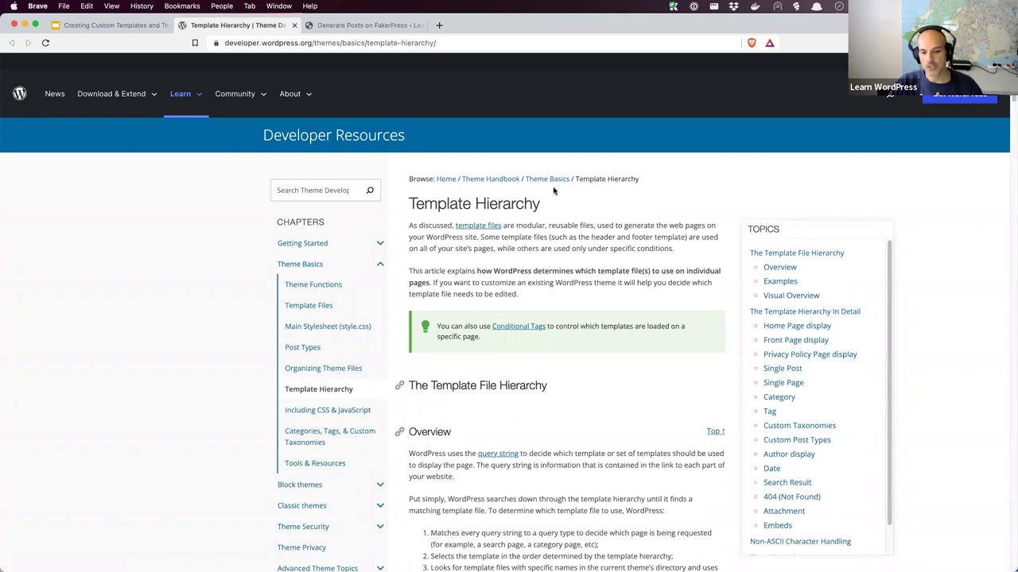
Copy the Template Hierarchy page's web address
scroll(586, 286, down, 5)
scroll(586, 286, down, 6)
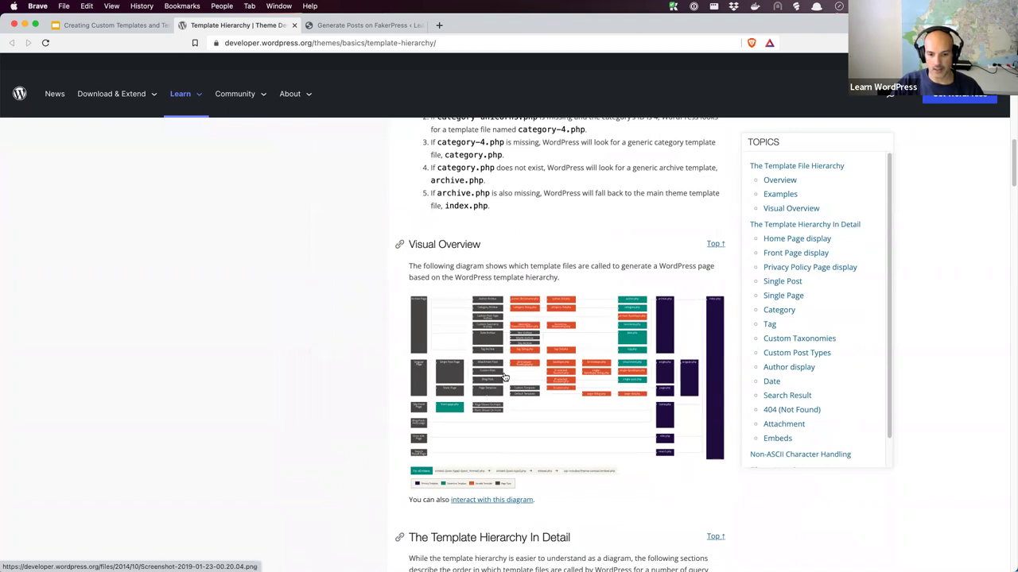
click(356, 45)
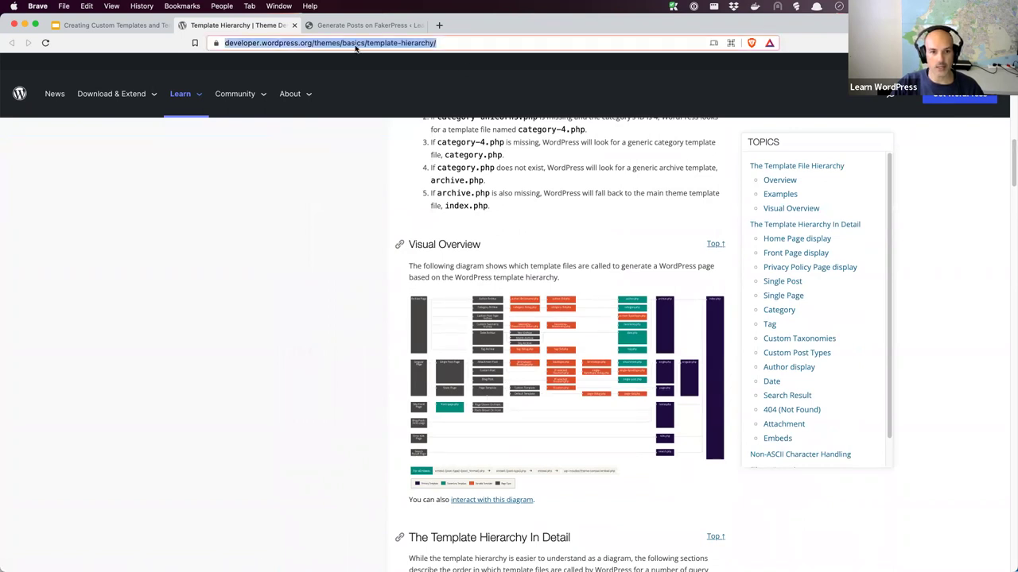
right_click(355, 46)
click(397, 131)
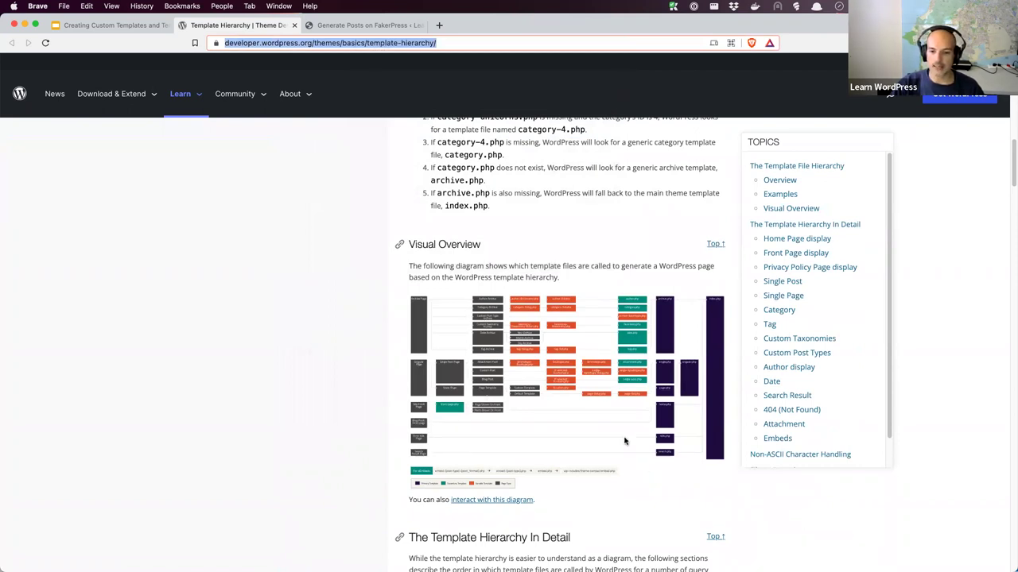
Open the Visual Overview hierarchy diagram image in a new tab
right_click(534, 365)
click(492, 370)
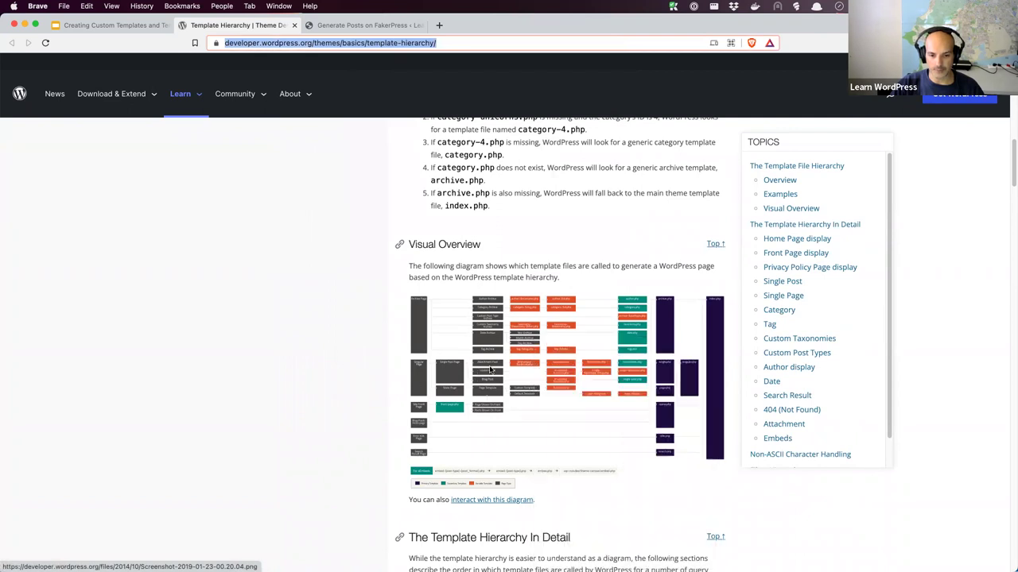
right_click(492, 370)
click(516, 345)
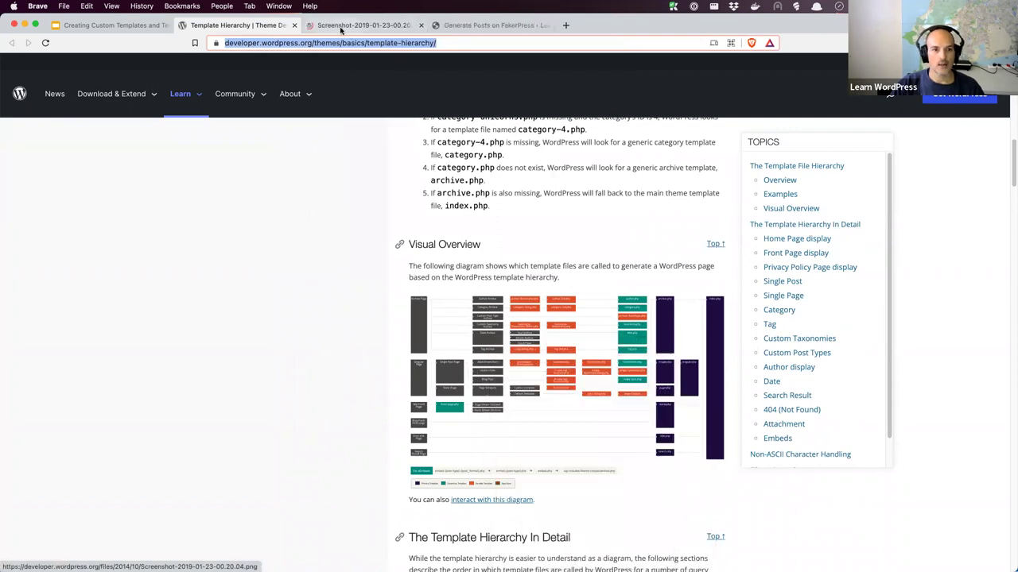
Switch to the diagram's tab to study the Author Archive fallback path
key(ctrl+Tab)
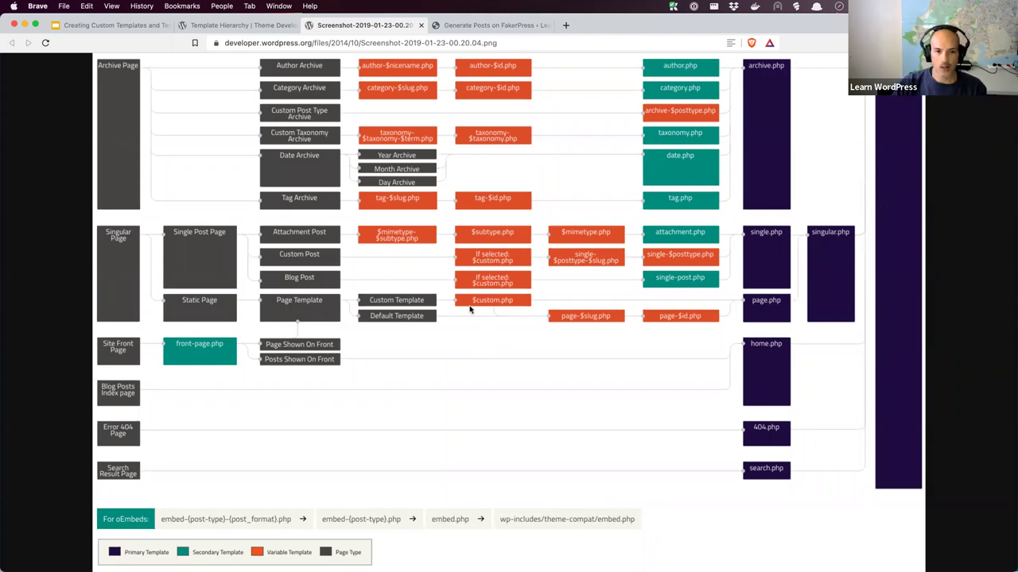
Return to FakerPress Generate Posts and scroll through it to see 10 posts faked
click(220, 29)
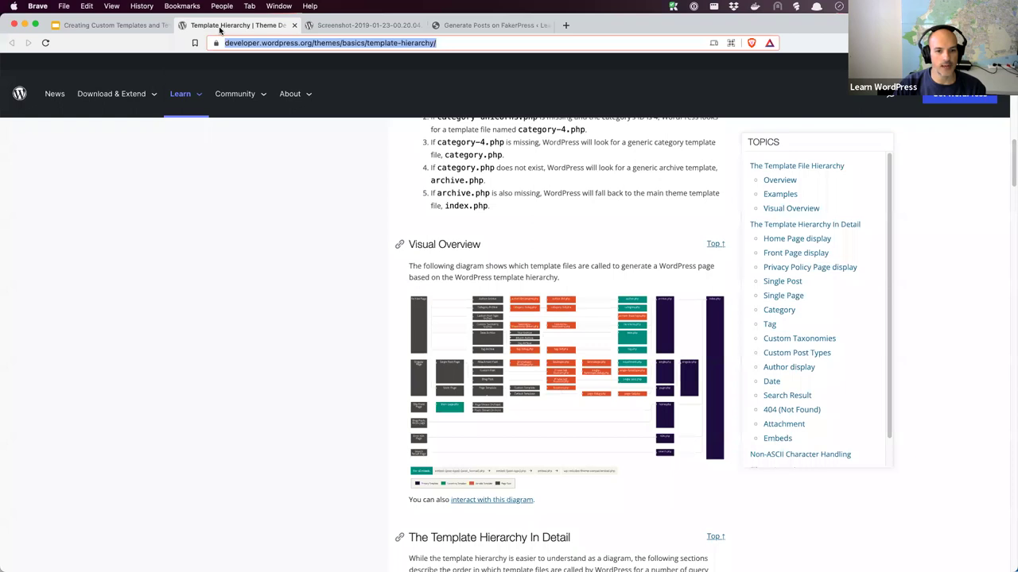
click(454, 30)
scroll(488, 384, down, 1)
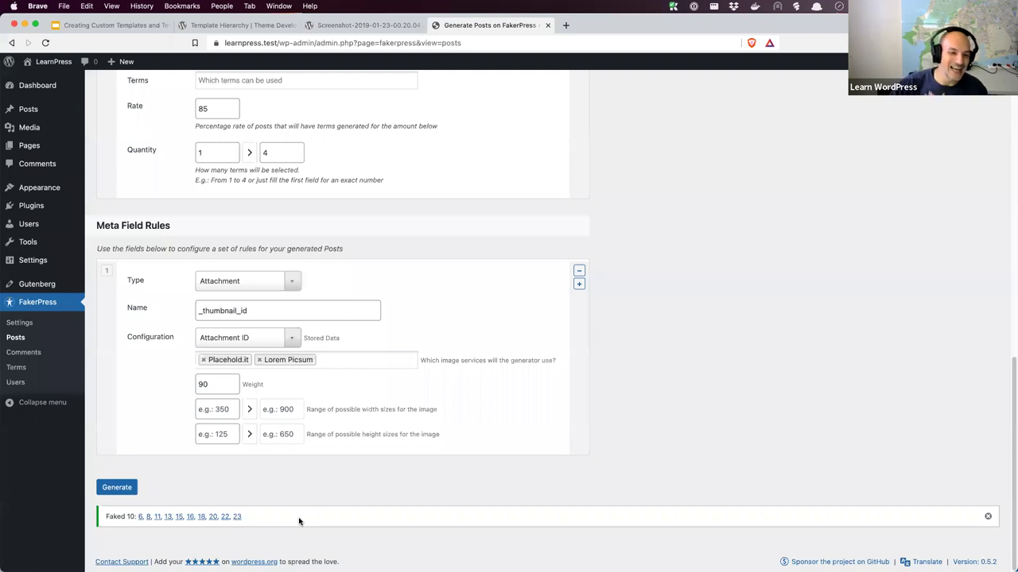
scroll(299, 522, up, 5)
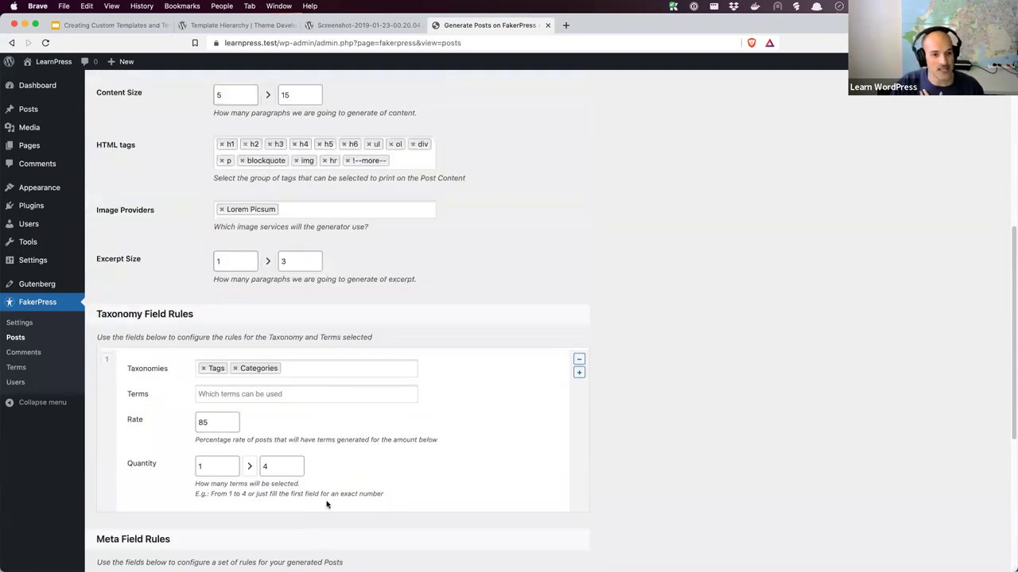
Open two generated posts to inspect their featured image, glance at the objectives slide, return to Posts
click(32, 111)
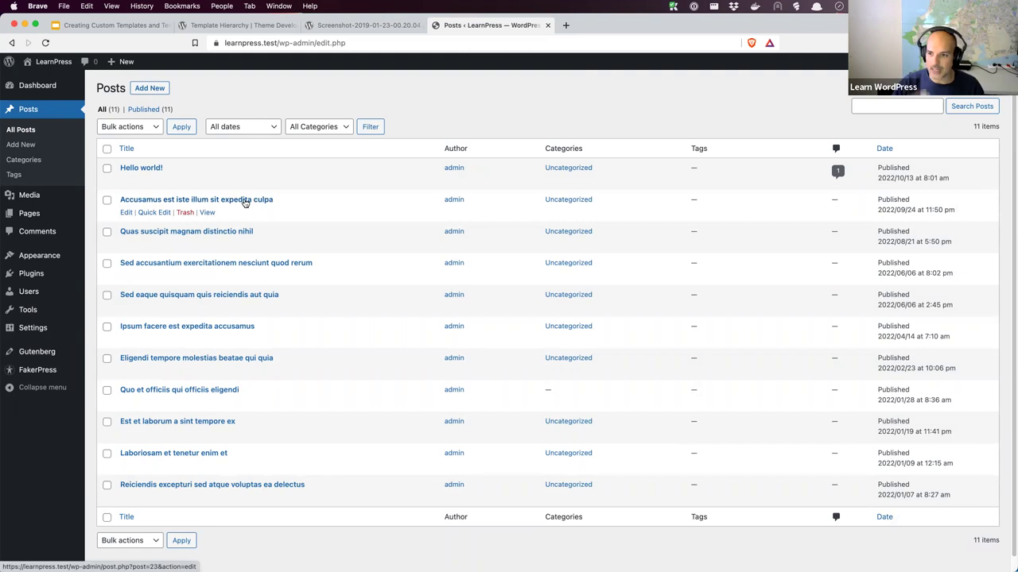
click(244, 201)
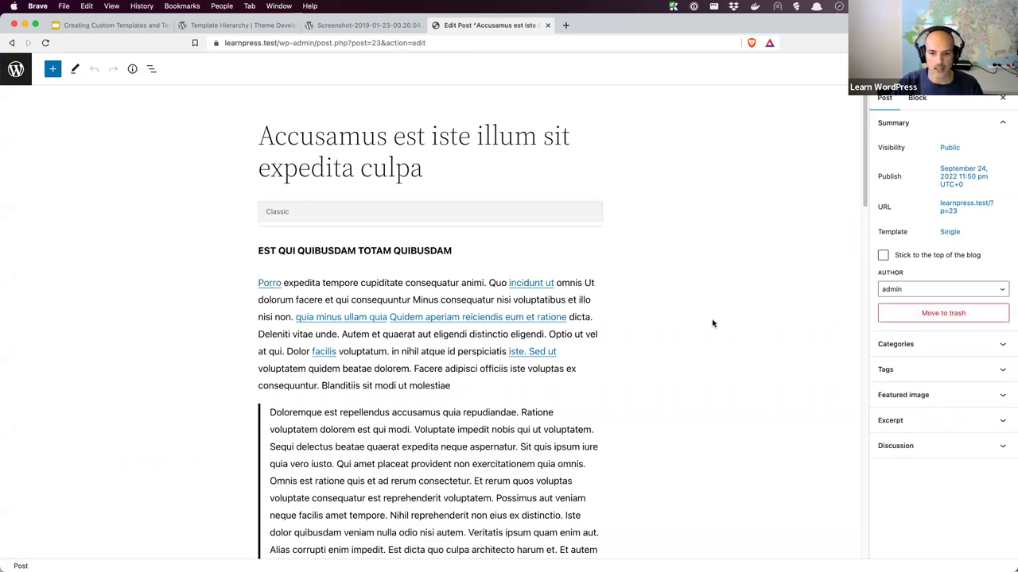
click(11, 43)
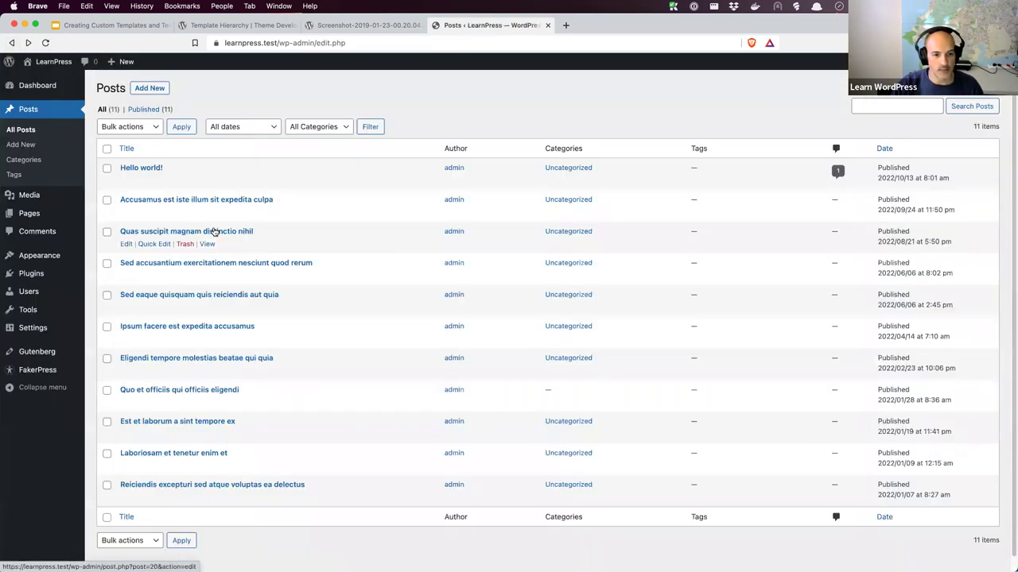
click(212, 231)
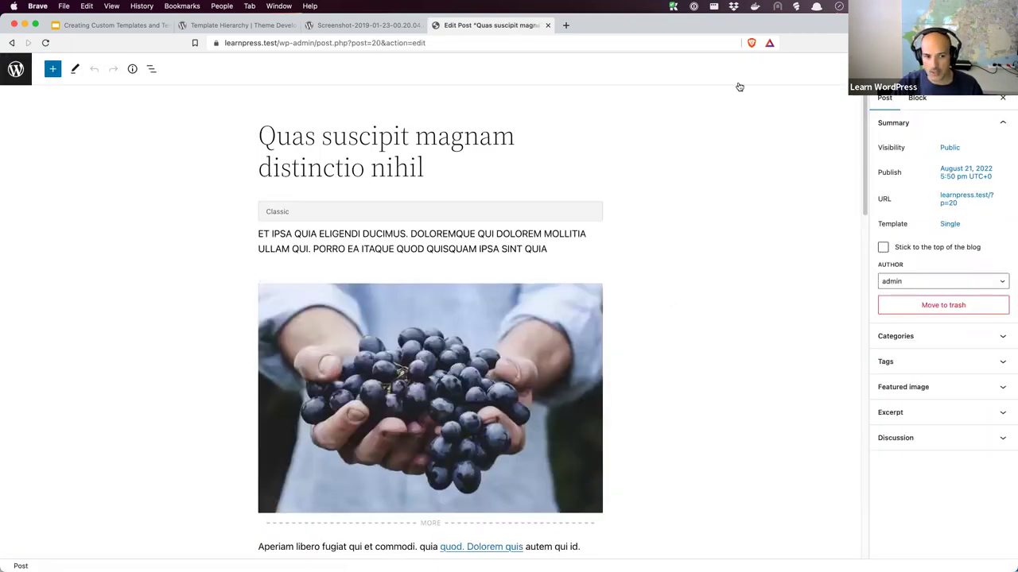
click(943, 396)
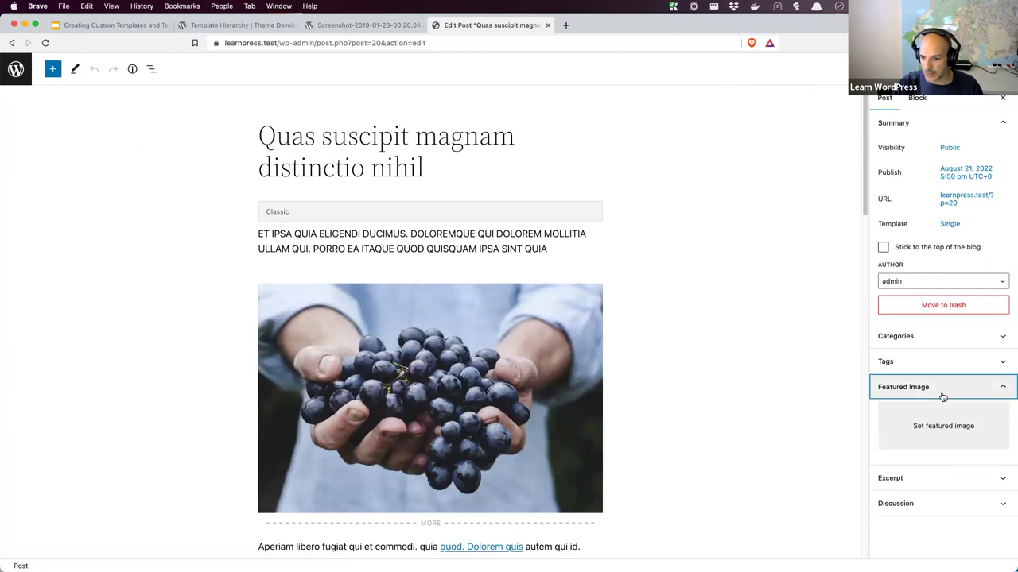
click(12, 43)
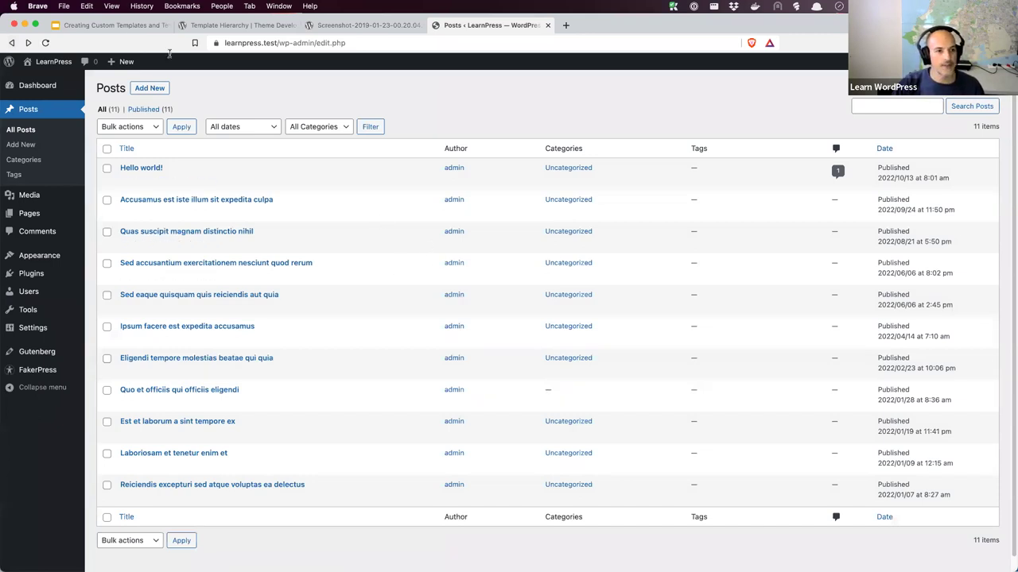
click(130, 25)
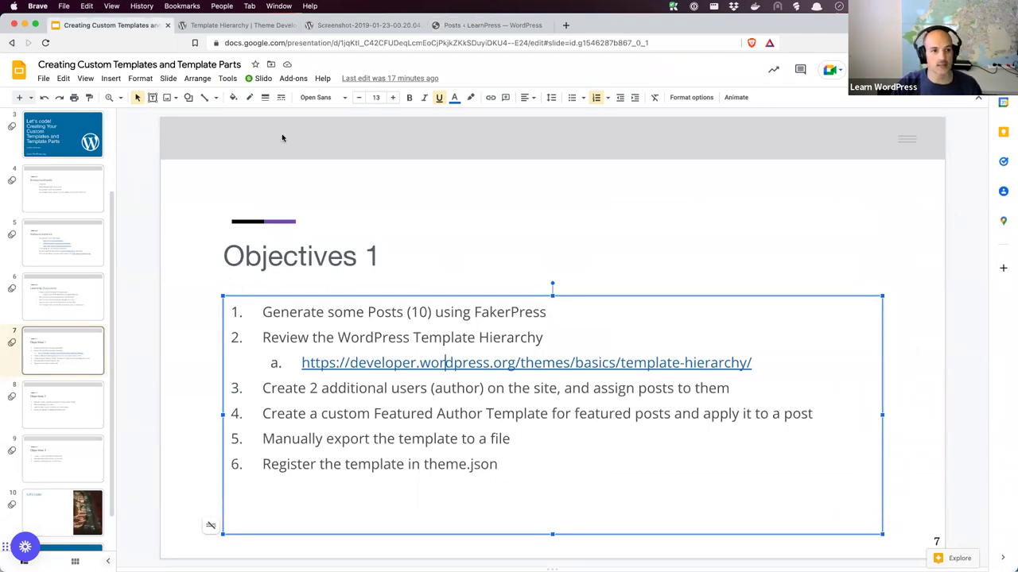
click(465, 30)
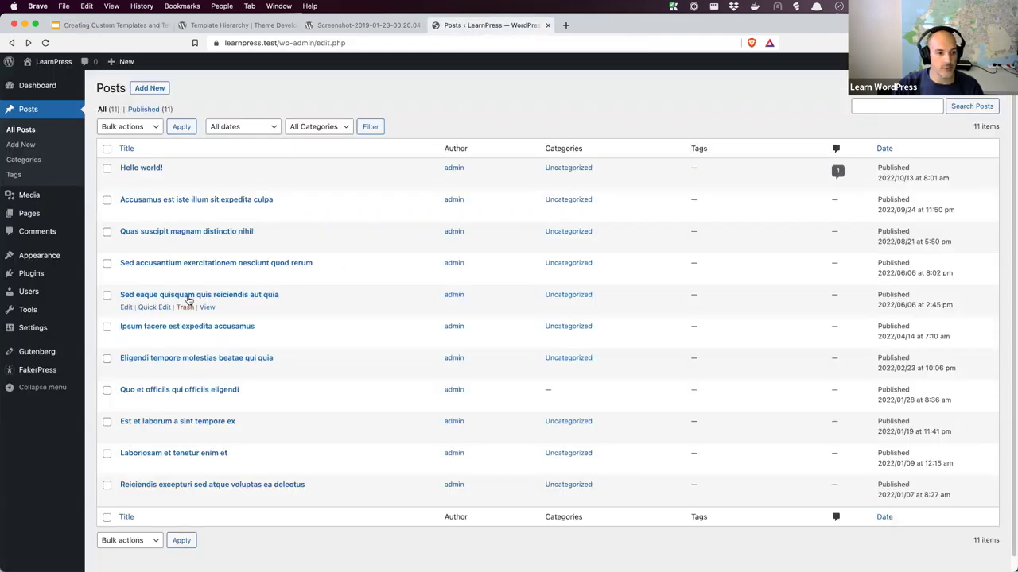
Start a new user, entering the username, e-mail, first name and last name
click(38, 294)
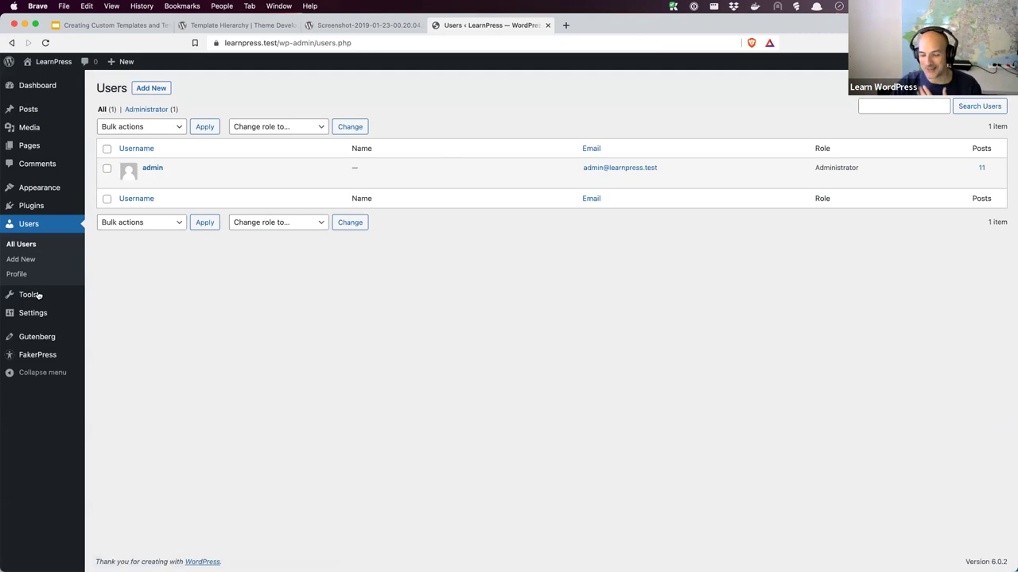
click(156, 92)
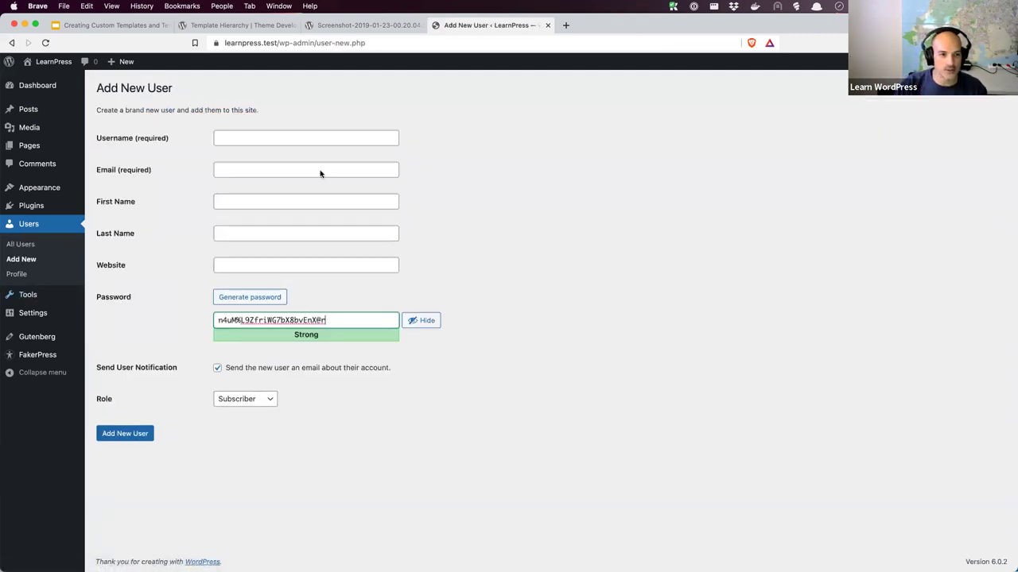
text(johndor)
key(Tab)
text(jon)
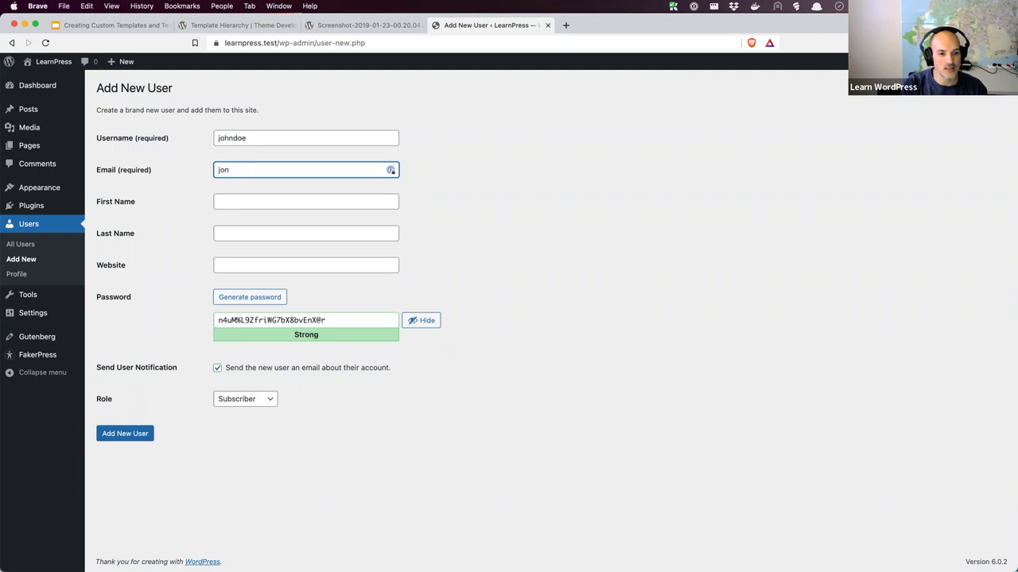
text(atearnp)
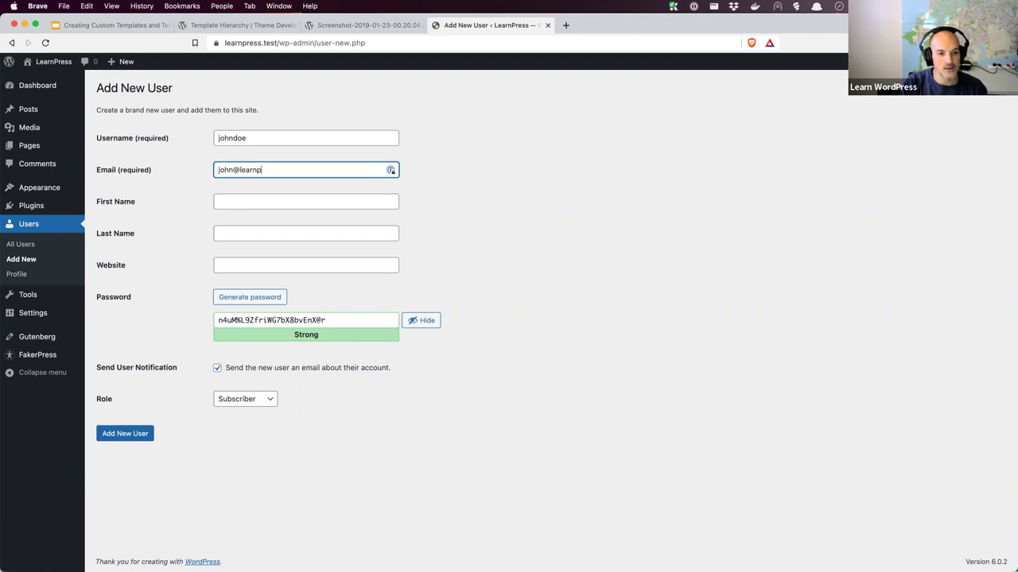
text(ress.test)
key(Tab)
text(John)
key(BackSpace)
key(BackSpace)
key(BackSpace)
key(Tab)
text(Doe)
key(Tab)
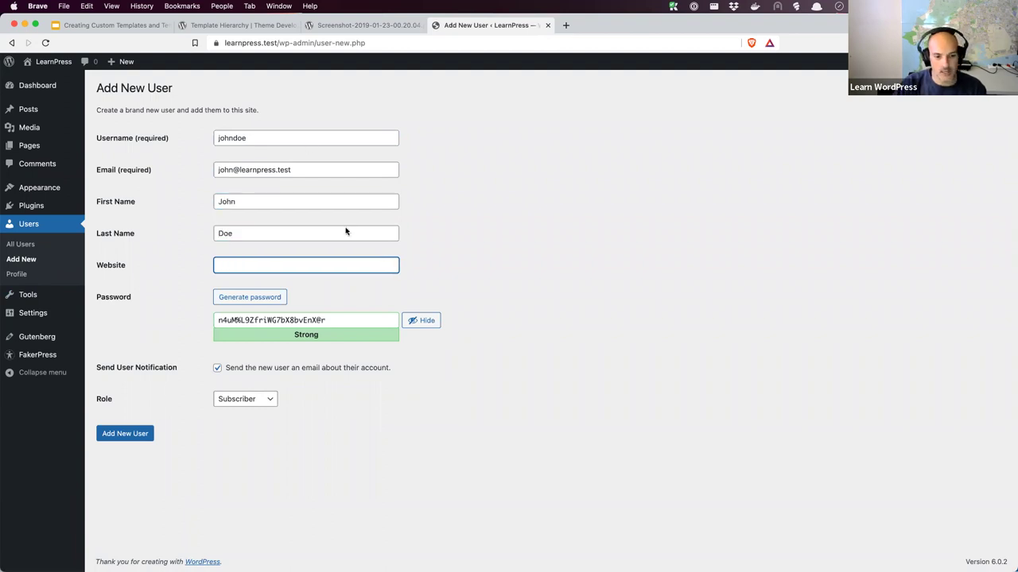
Replace the password with a weak one, confirm it, assign the Author role, and create the user
drag(341, 322, 174, 317)
text(password)
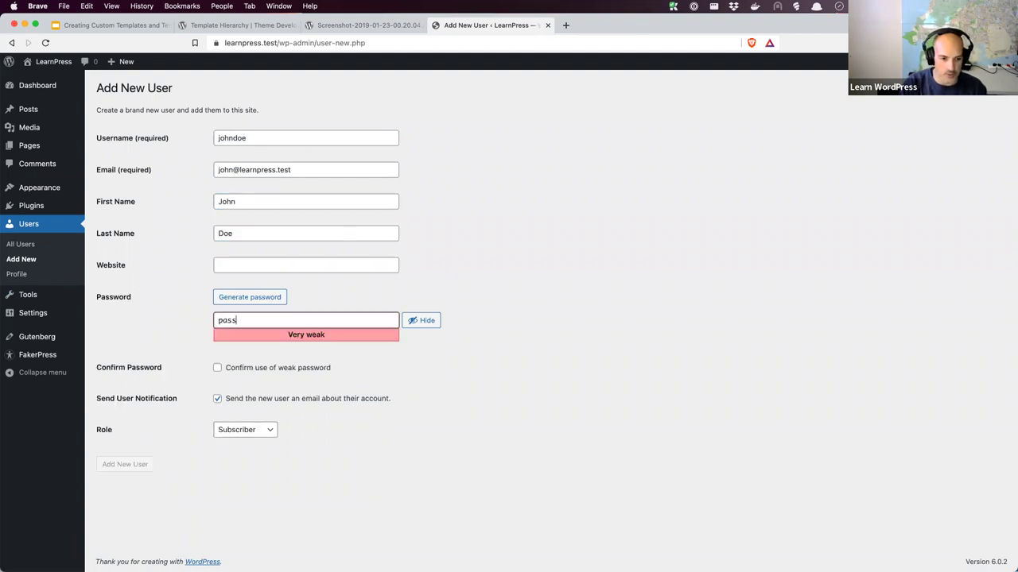
click(217, 368)
click(274, 431)
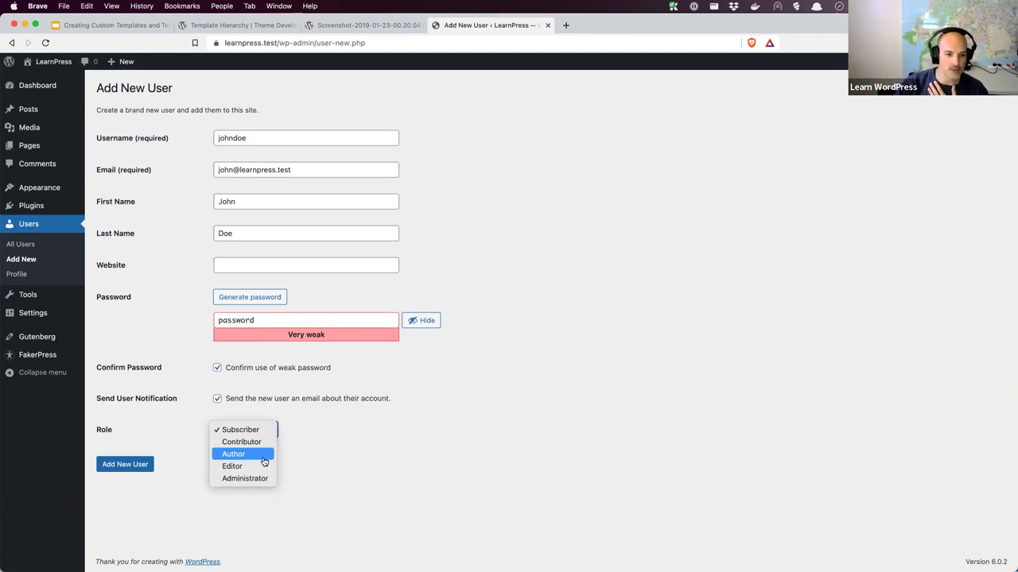
click(264, 462)
click(270, 141)
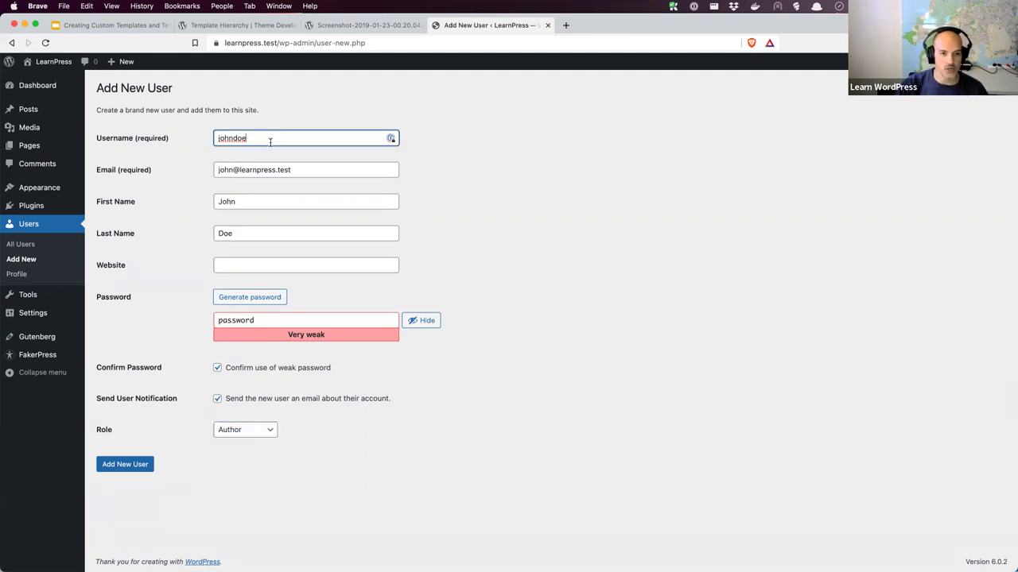
click(309, 166)
click(271, 138)
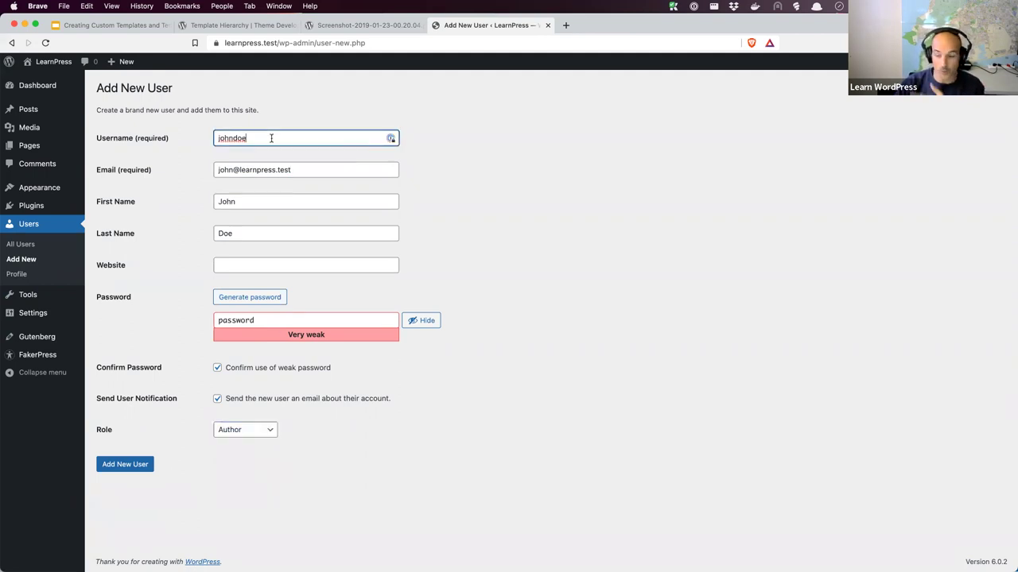
click(298, 169)
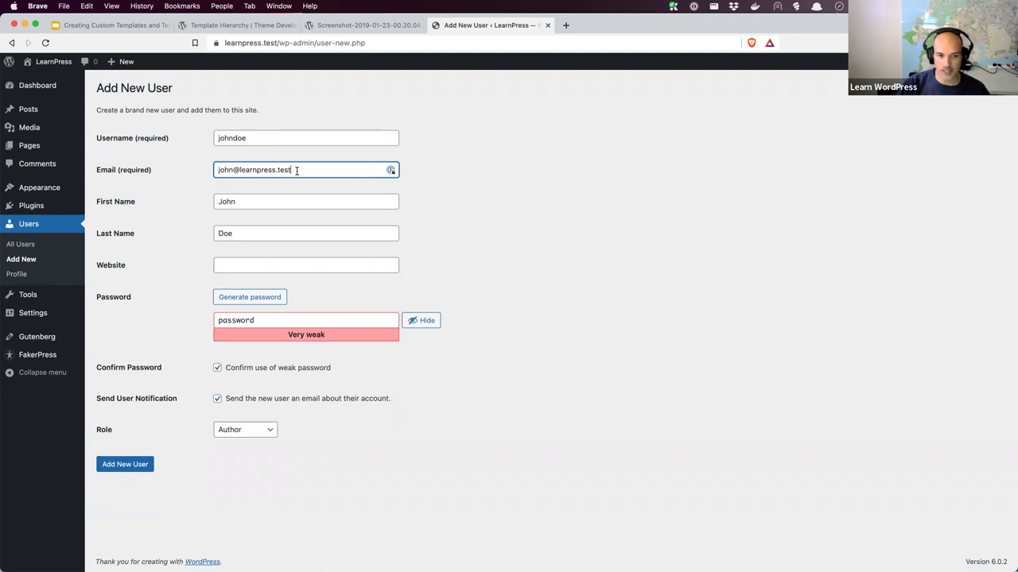
click(260, 319)
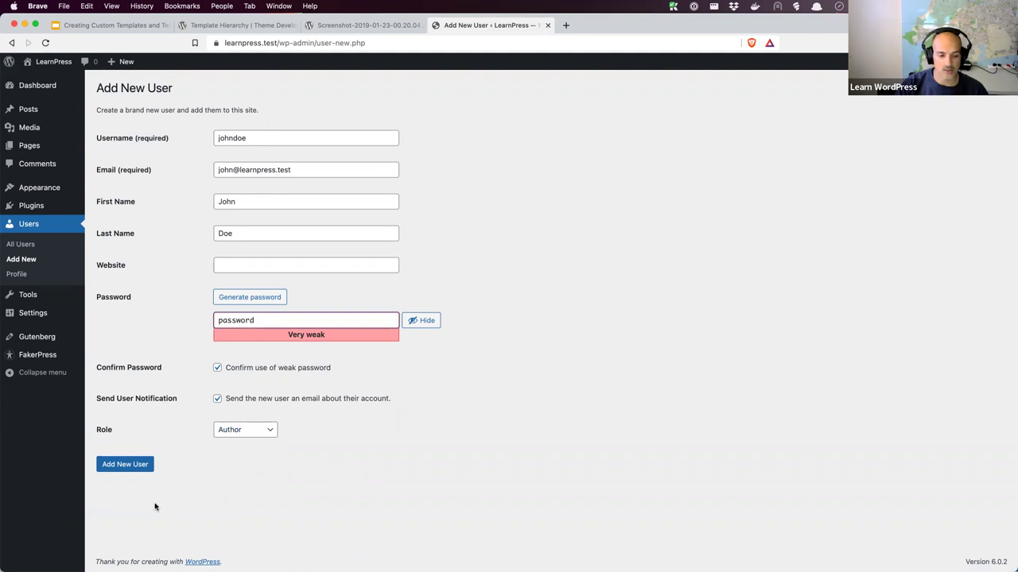
click(125, 464)
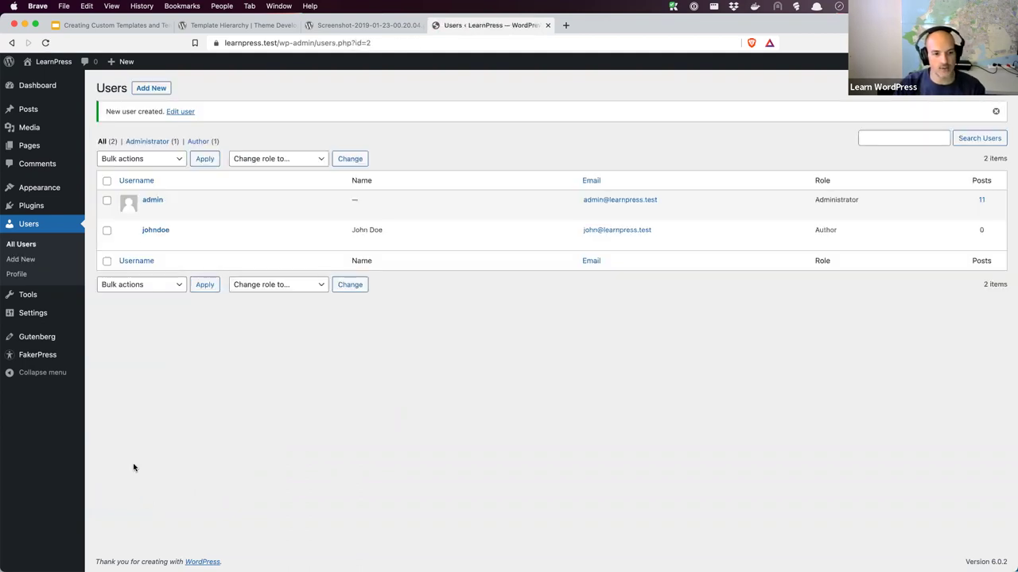
Add another user with username, e-mail, first and last name, and the Author role
click(159, 93)
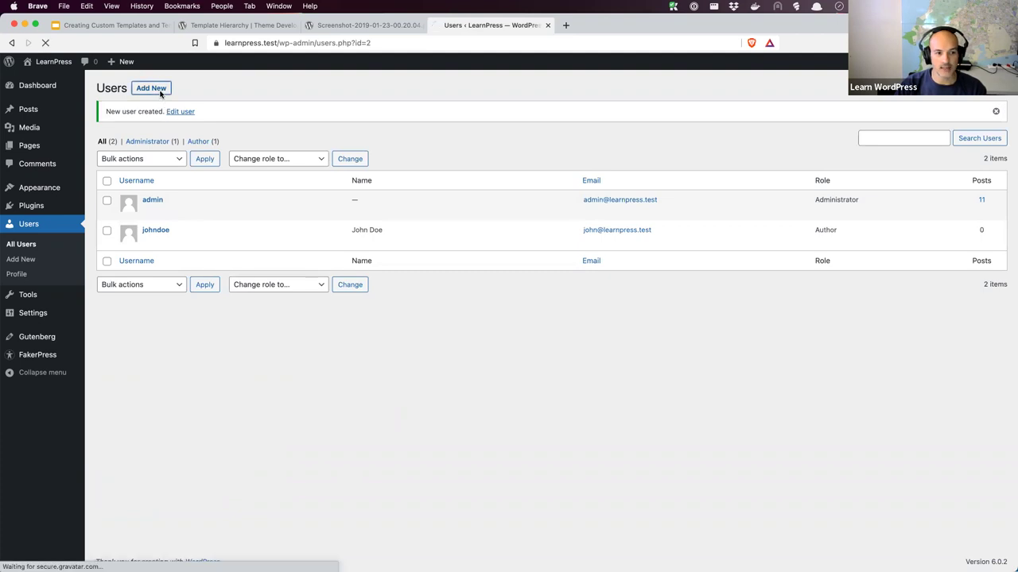
click(262, 140)
text(janedoe)
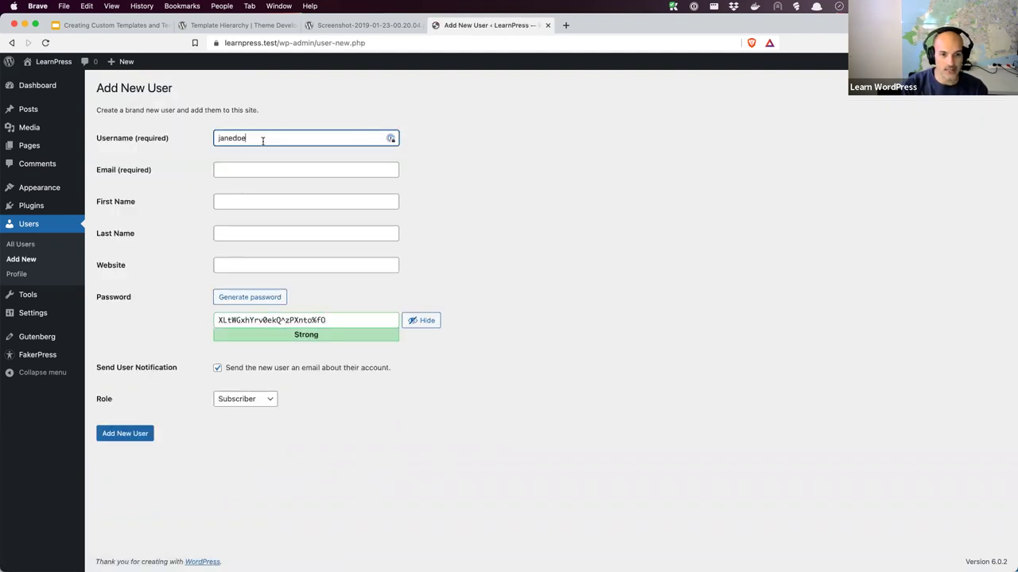
key(Tab)
text(jane@)
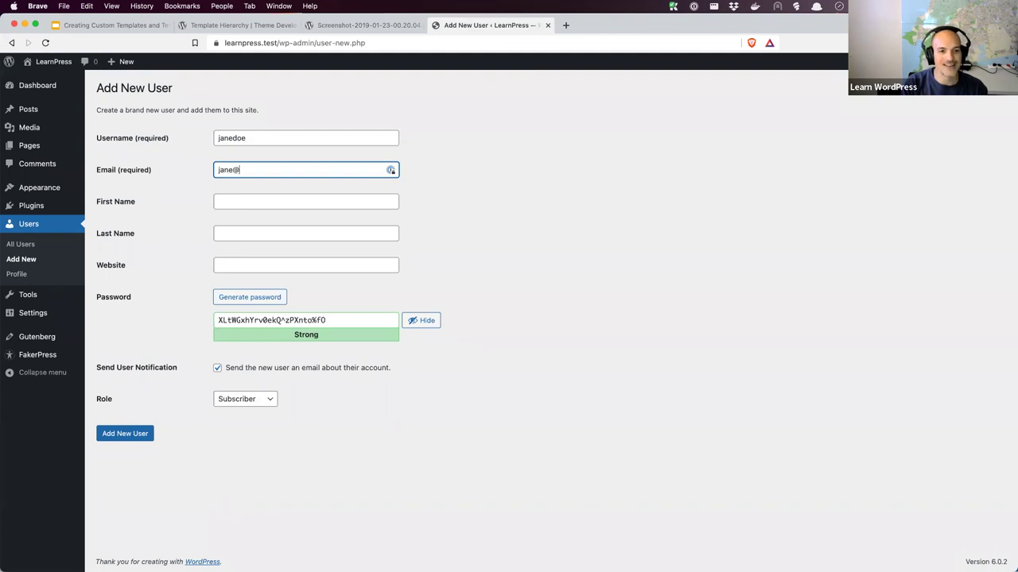
text(learnpress.test)
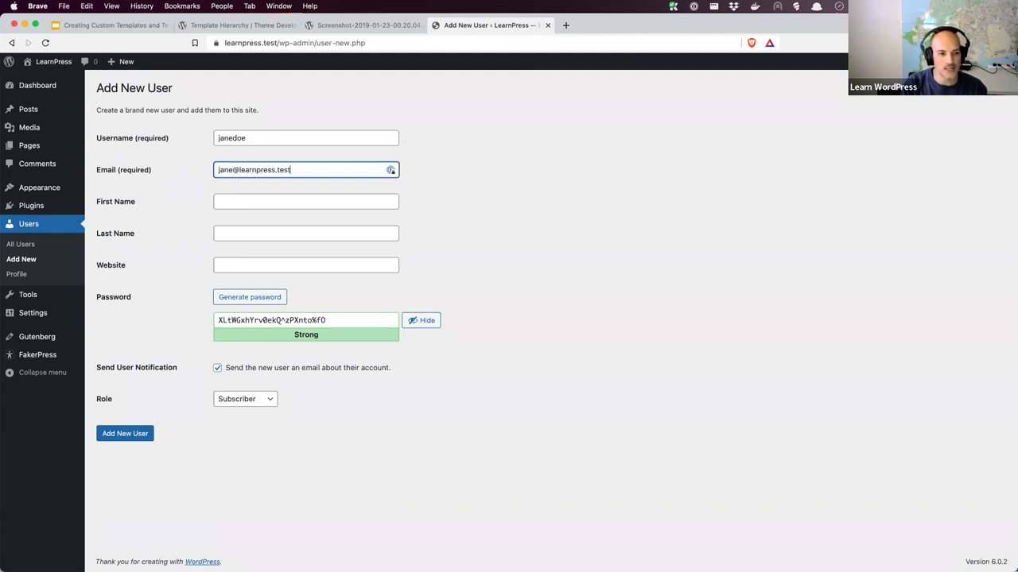
key(Tab)
text(Jane)
key(Tab)
text(Doe)
key(Tab)
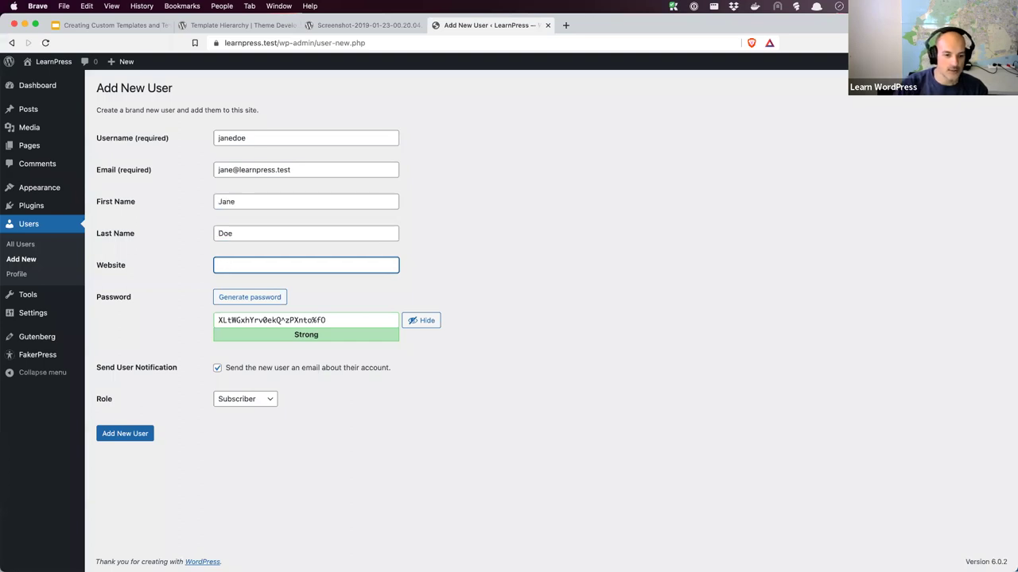
click(255, 399)
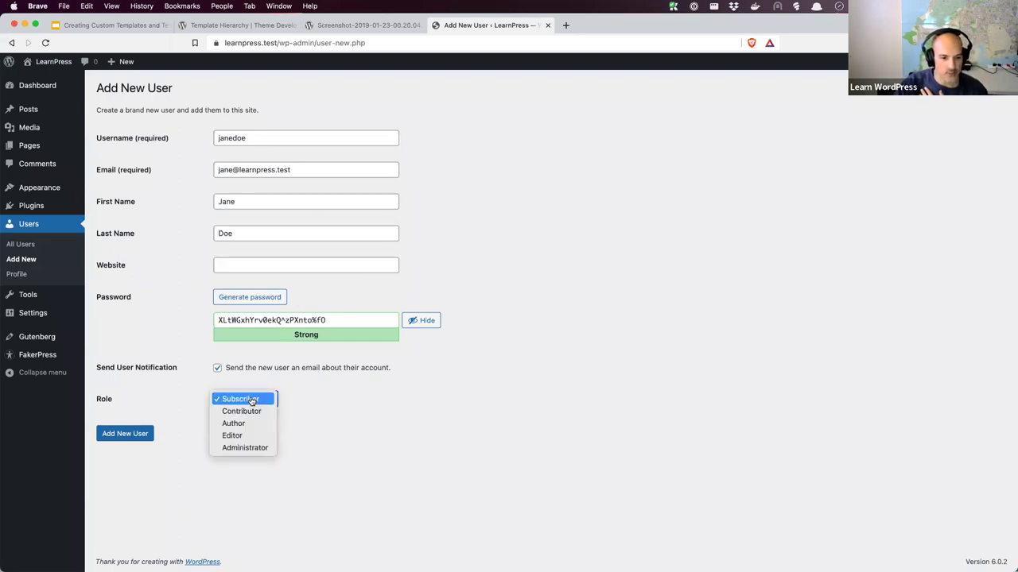
click(245, 425)
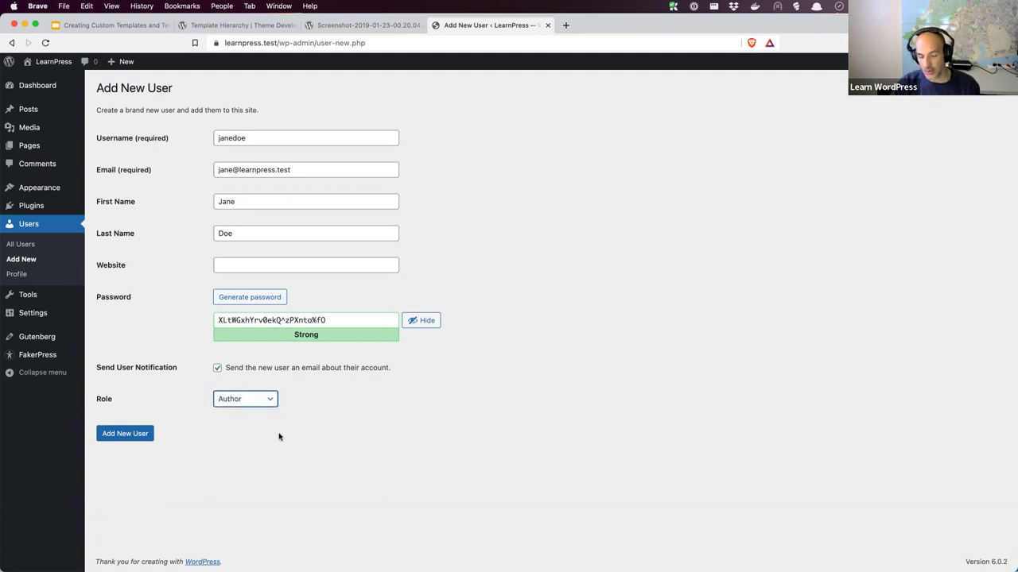
click(132, 438)
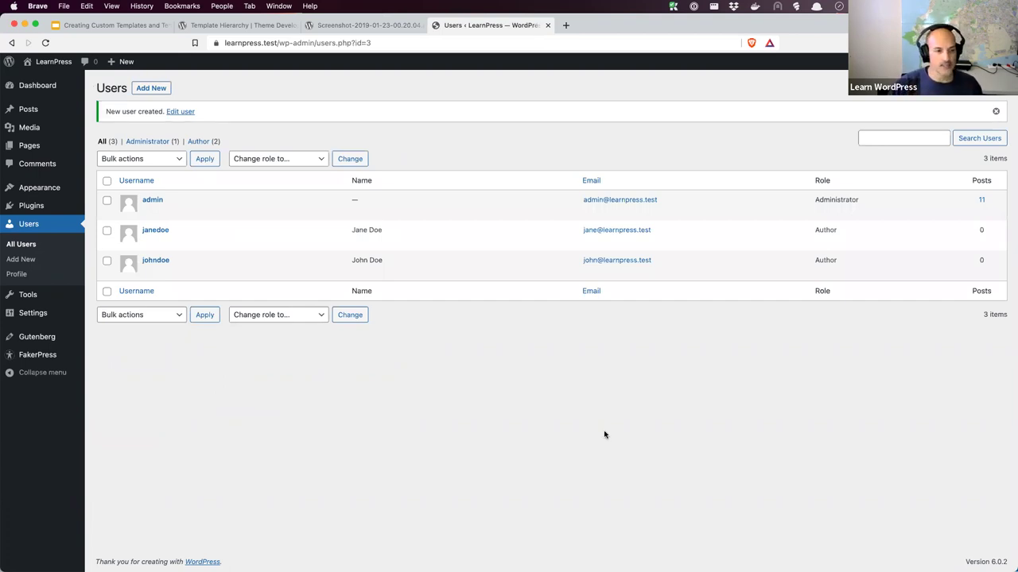
Bulk-edit six posts, including Hello world!, to assign them to the first new author
click(35, 114)
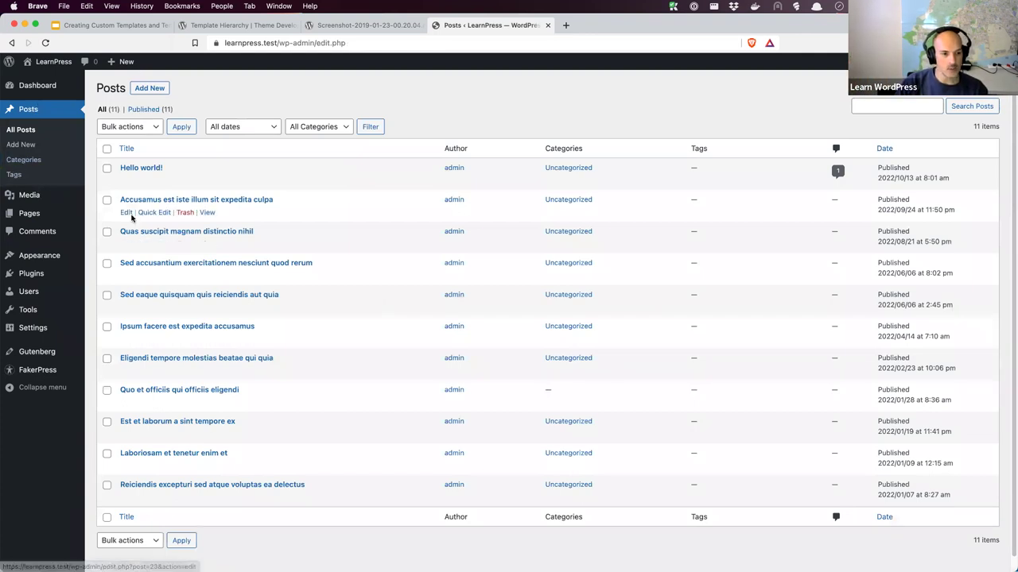
click(106, 168)
click(106, 231)
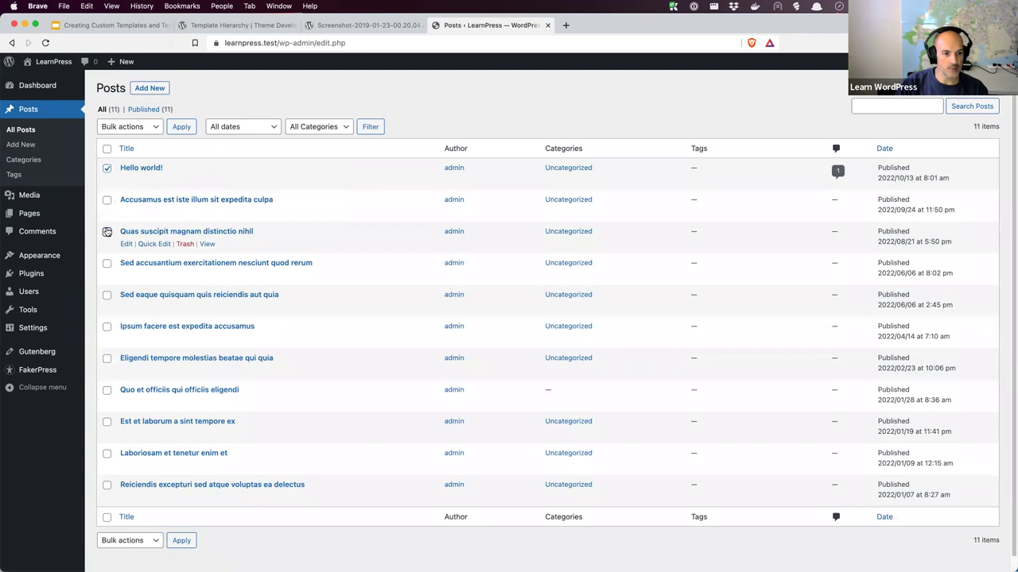
click(108, 295)
click(106, 358)
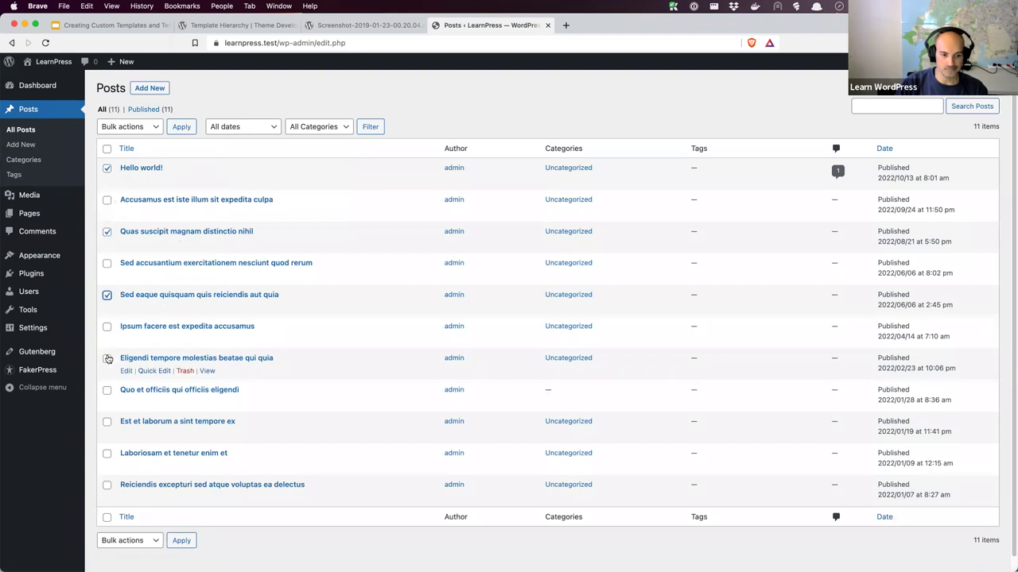
click(107, 422)
click(106, 485)
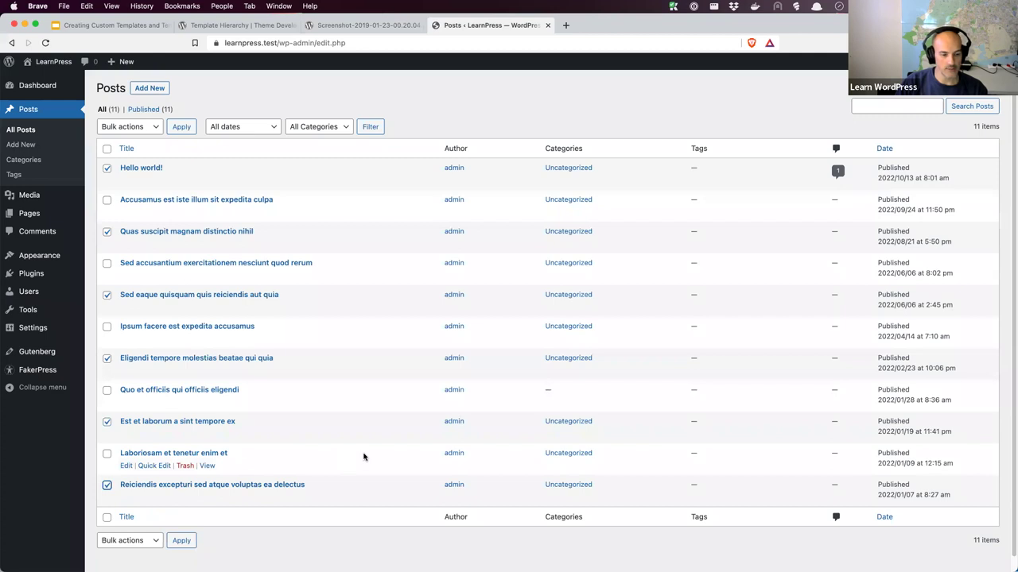
click(153, 129)
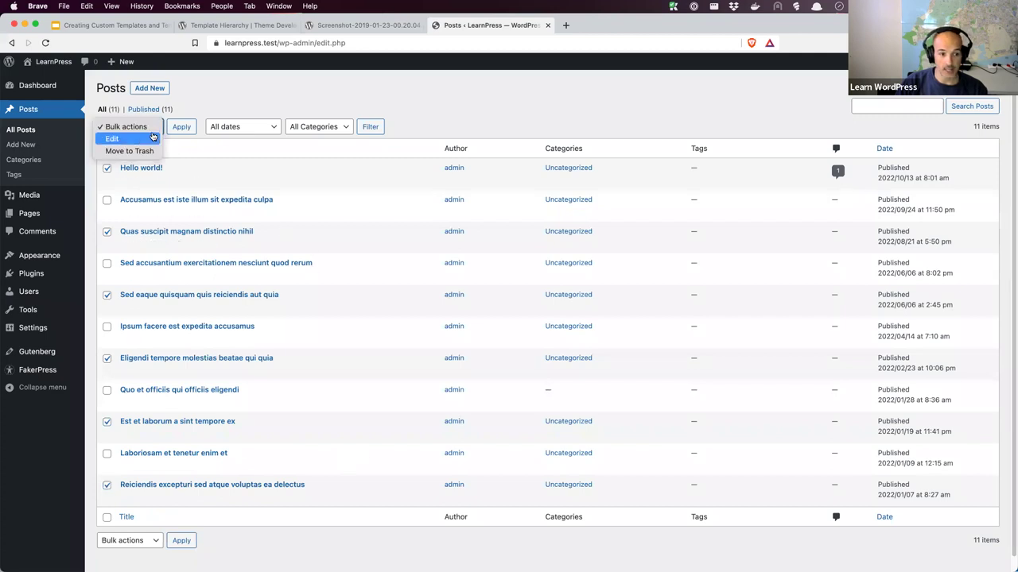
click(151, 138)
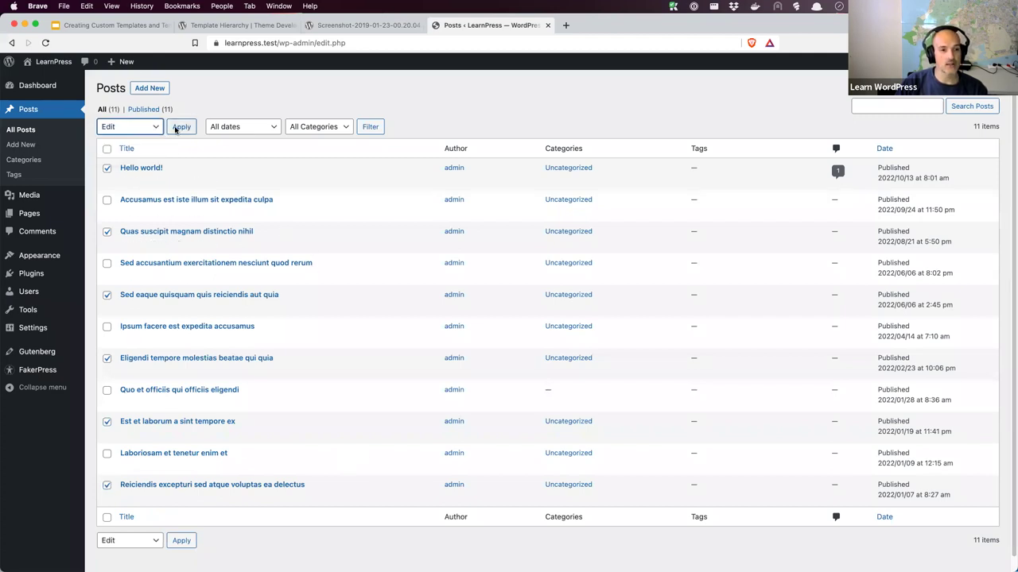
click(177, 128)
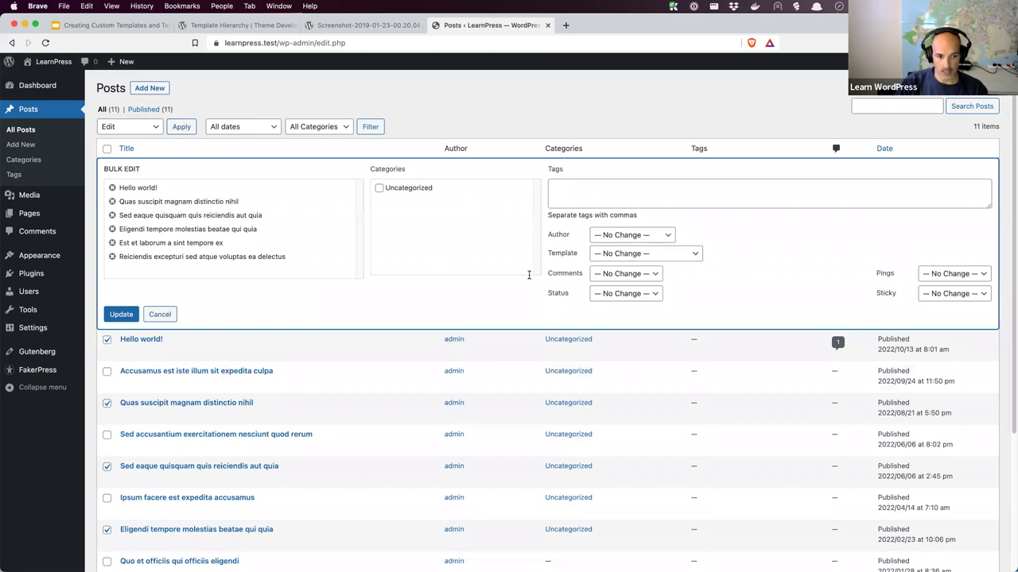
click(641, 238)
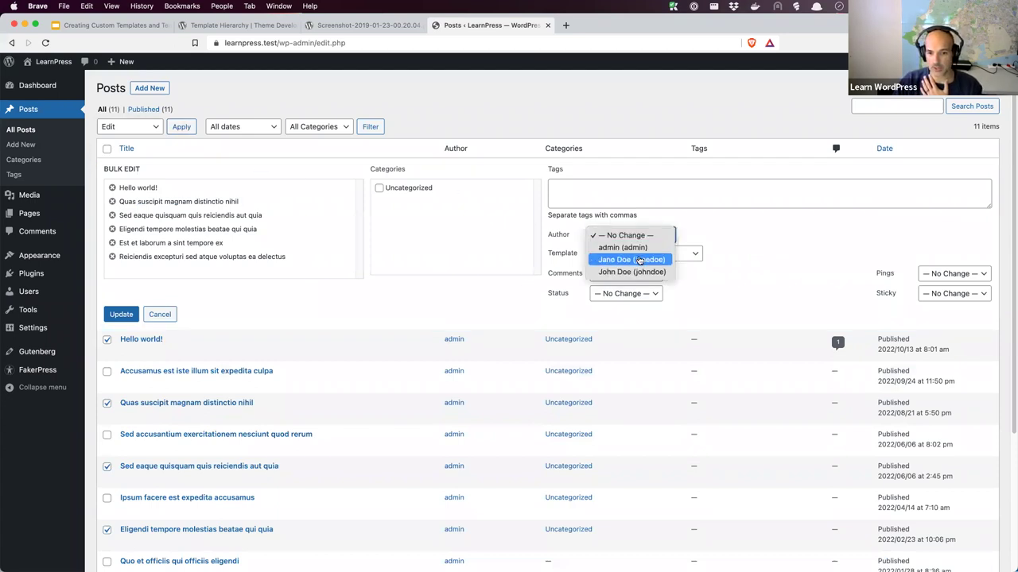
click(639, 260)
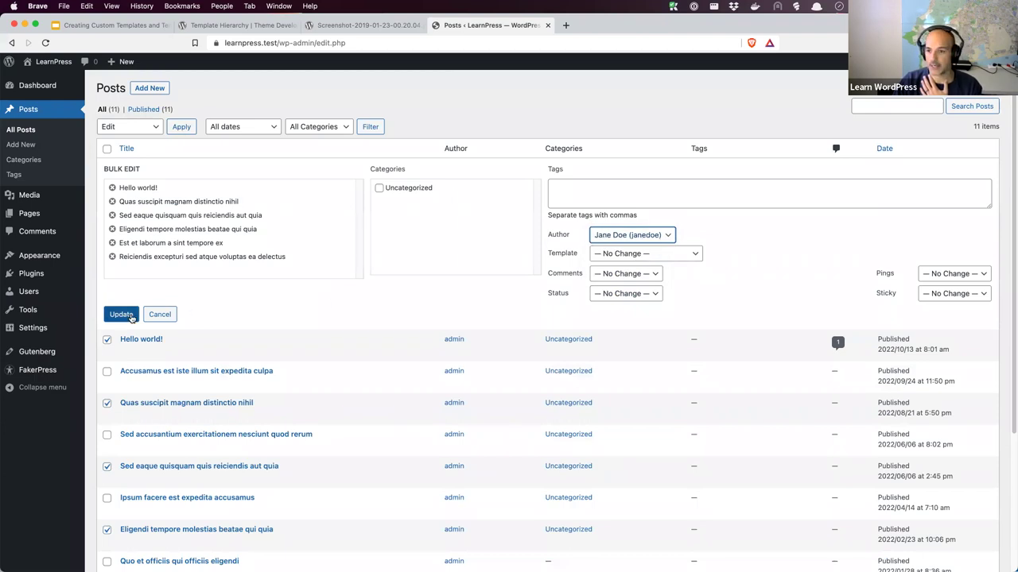
click(130, 315)
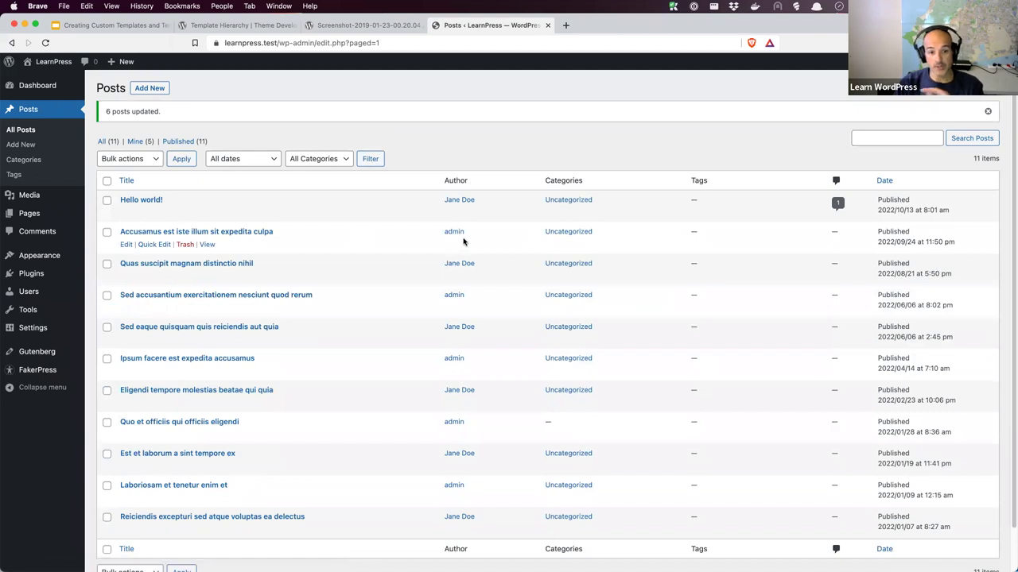
Bulk-edit the remaining five posts to assign them to the second new author
click(107, 233)
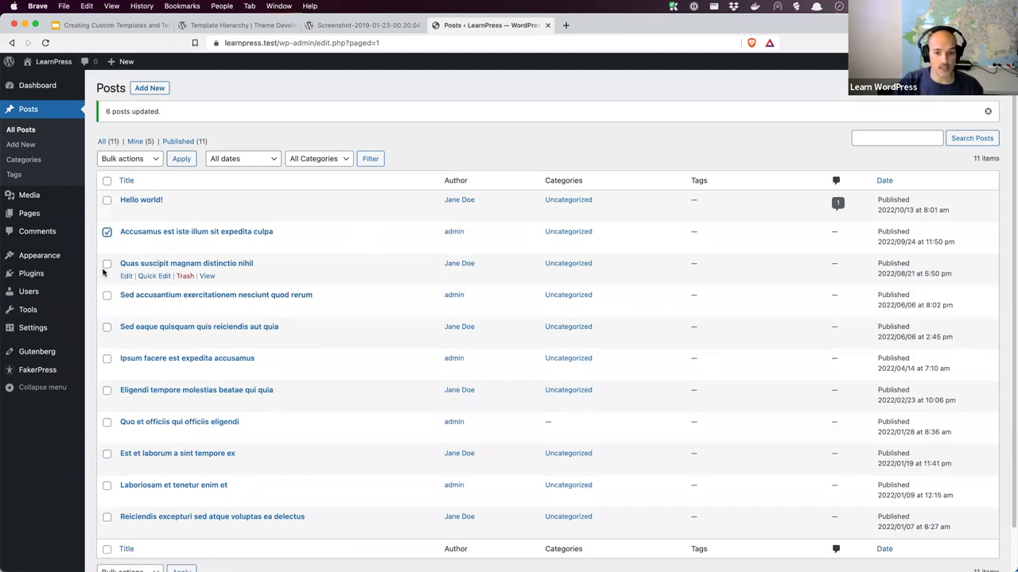
click(107, 295)
click(107, 359)
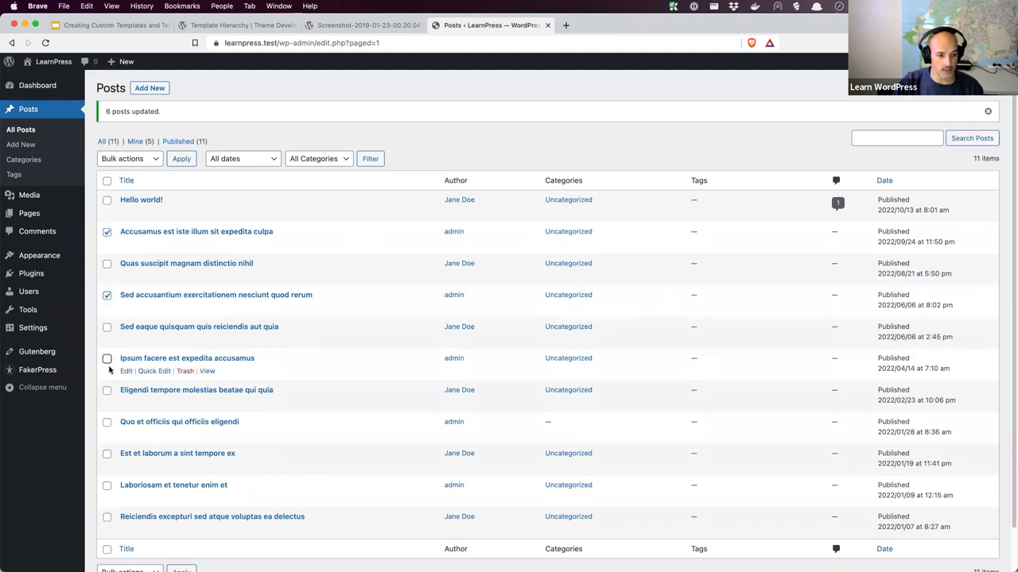
click(106, 423)
click(107, 485)
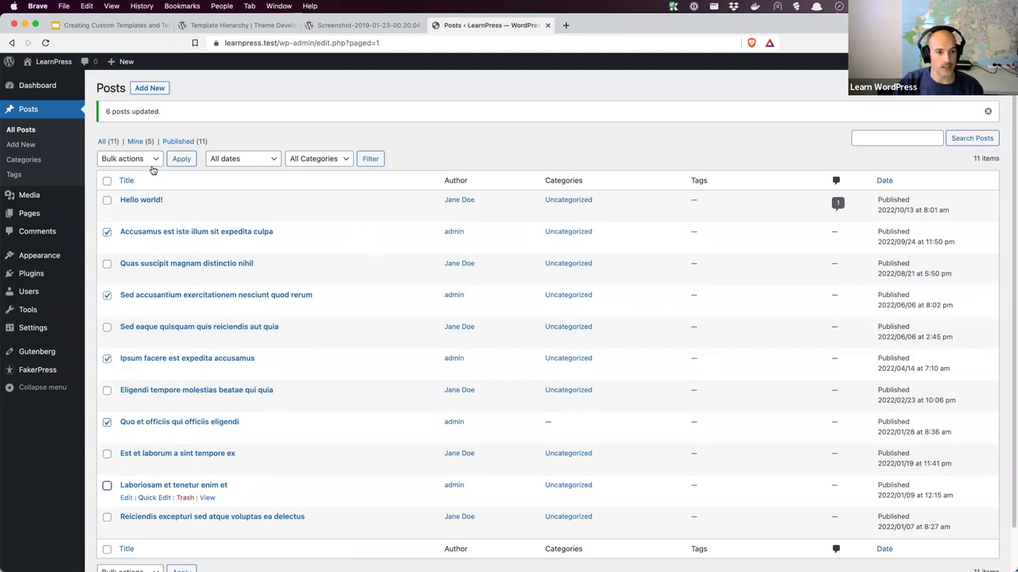
click(182, 159)
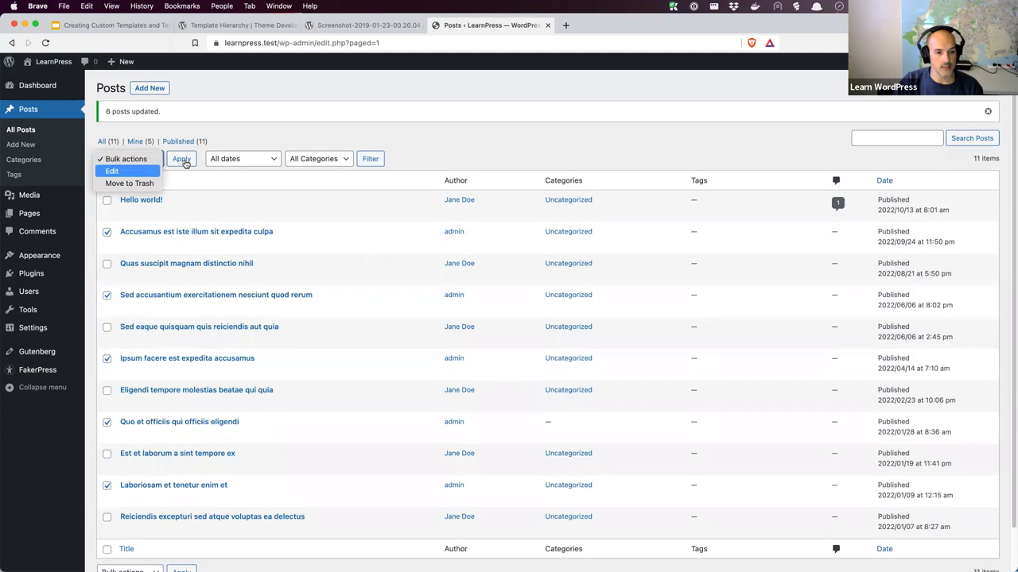
click(182, 159)
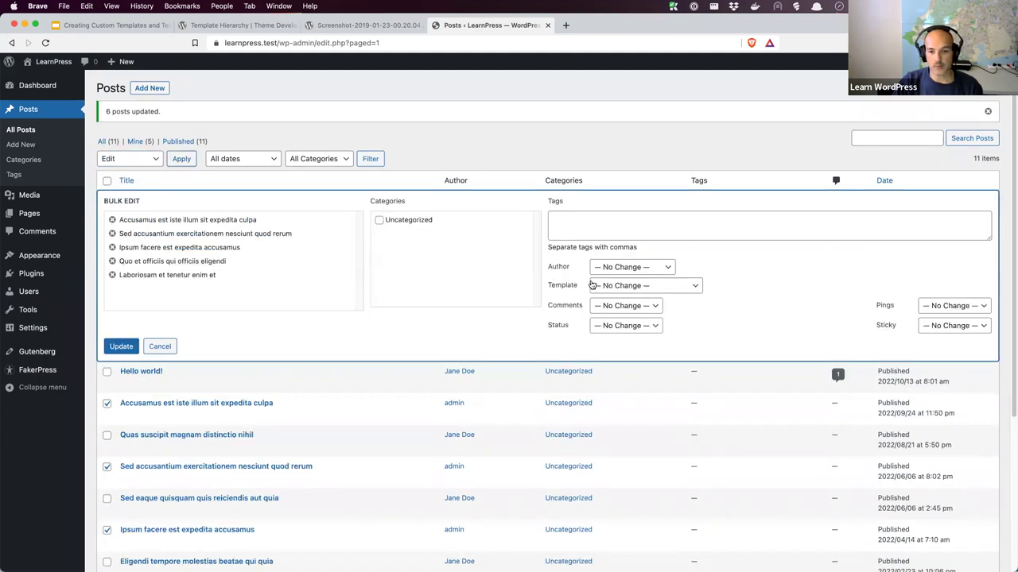
click(619, 268)
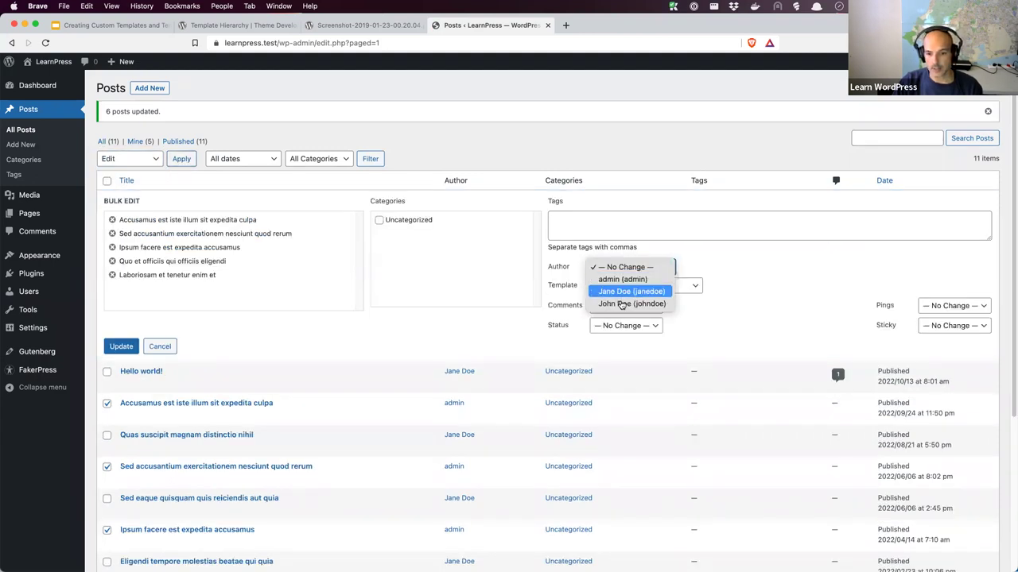
click(141, 347)
key(Down)
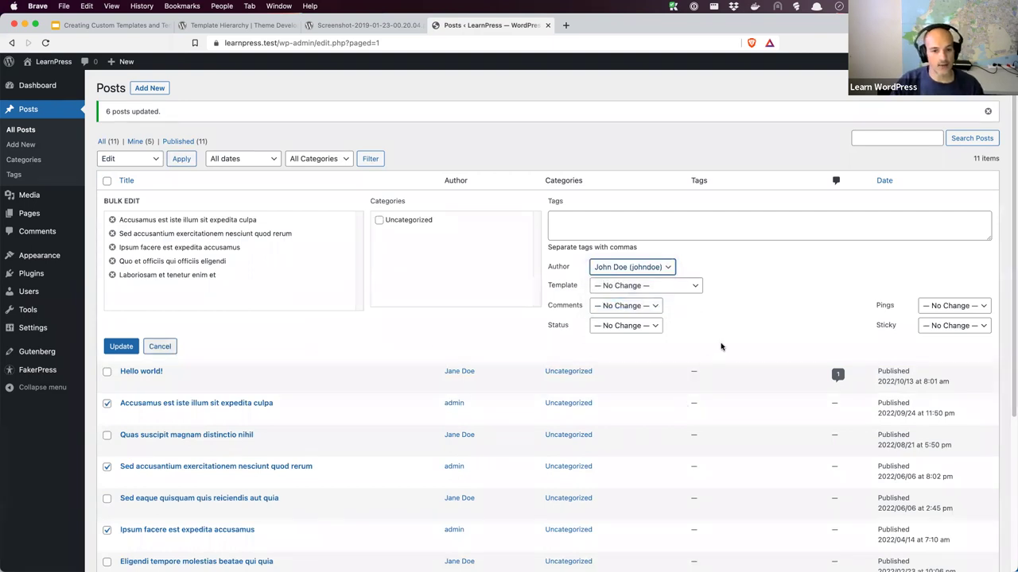
key(Return)
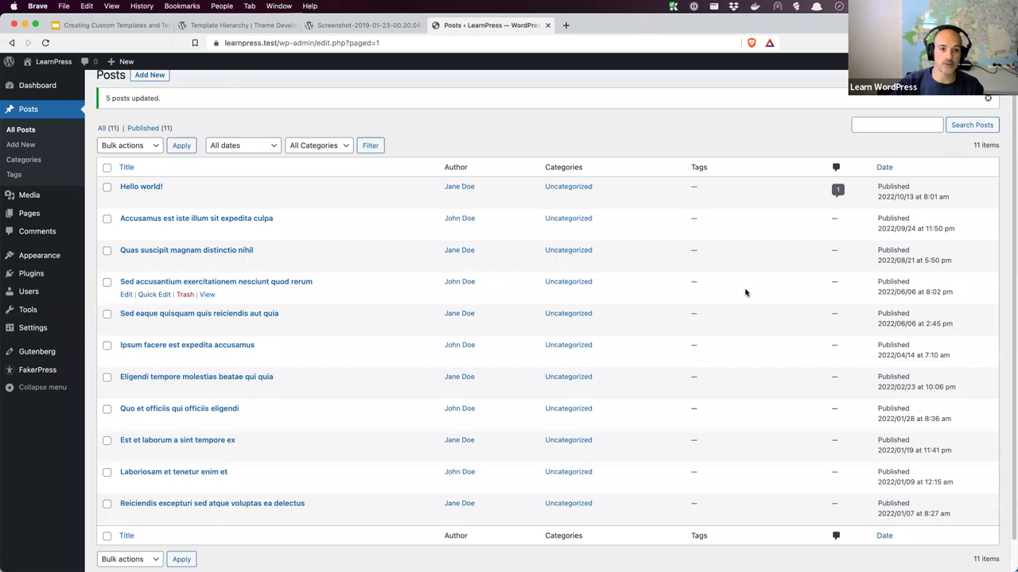
scroll(445, 271, up, 1)
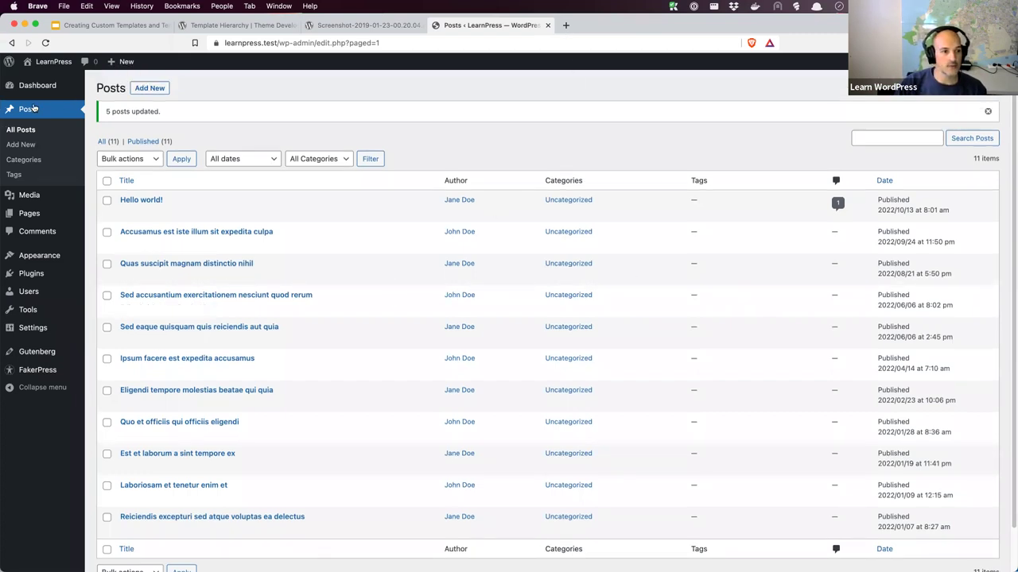
Load the second author's /author/ archive address on the public site, which shows Not Found
right_click(50, 70)
click(88, 80)
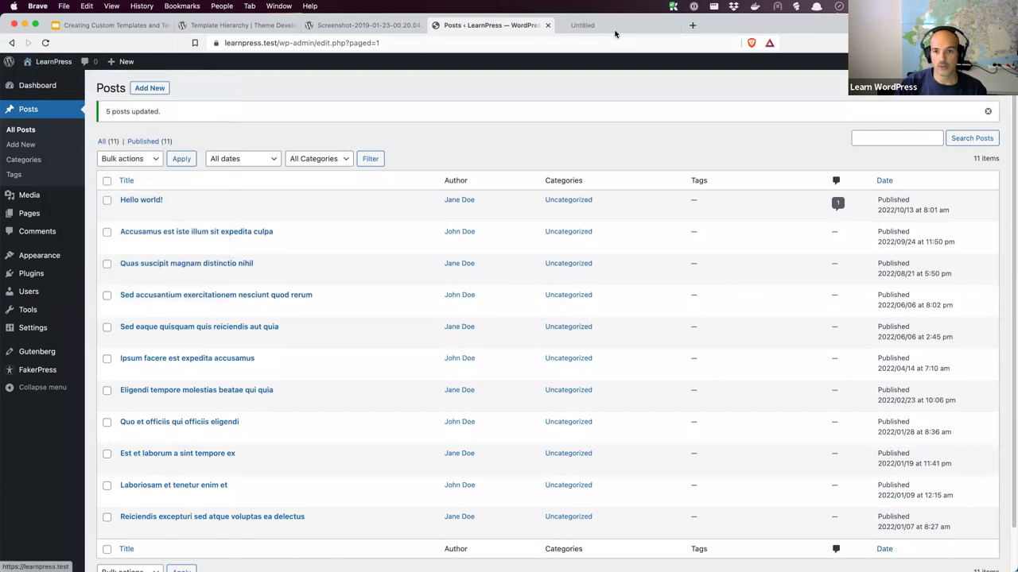
click(604, 25)
click(393, 41)
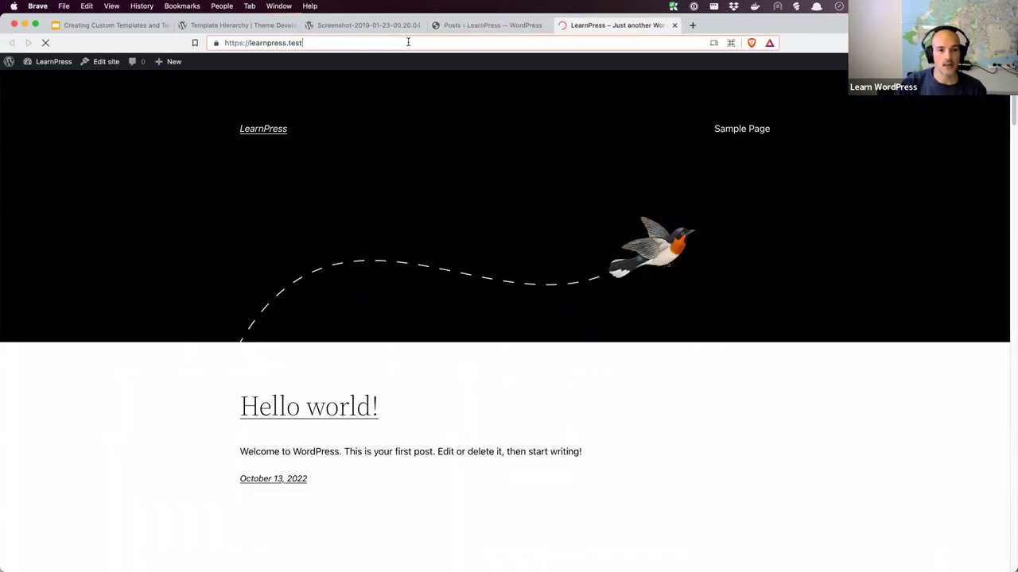
text(/autho/)
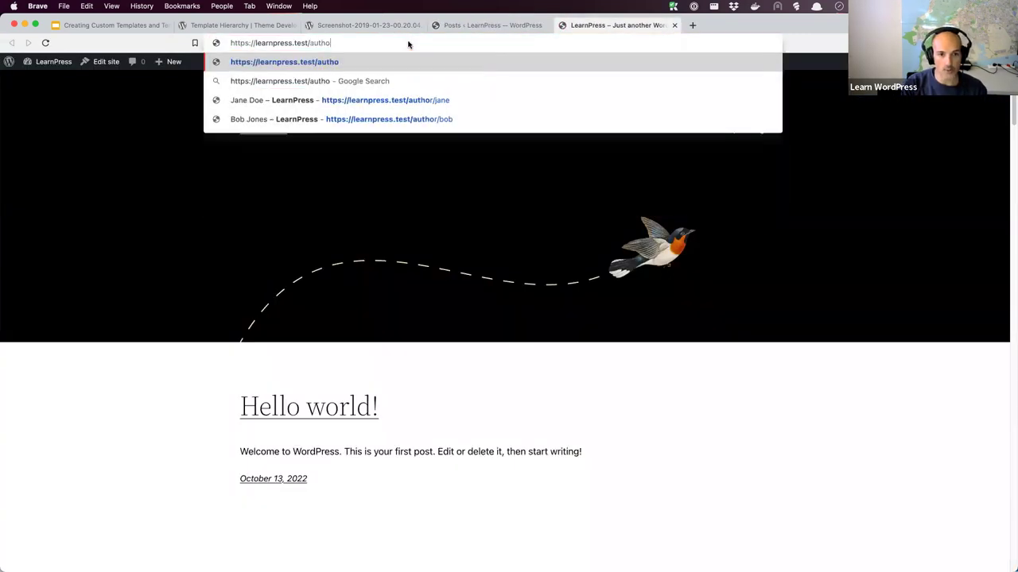
text(r/)
key(Down)
key(Down)
key(End)
key(BackSpace)
key(BackSpace)
key(BackSpace)
key(BackSpace)
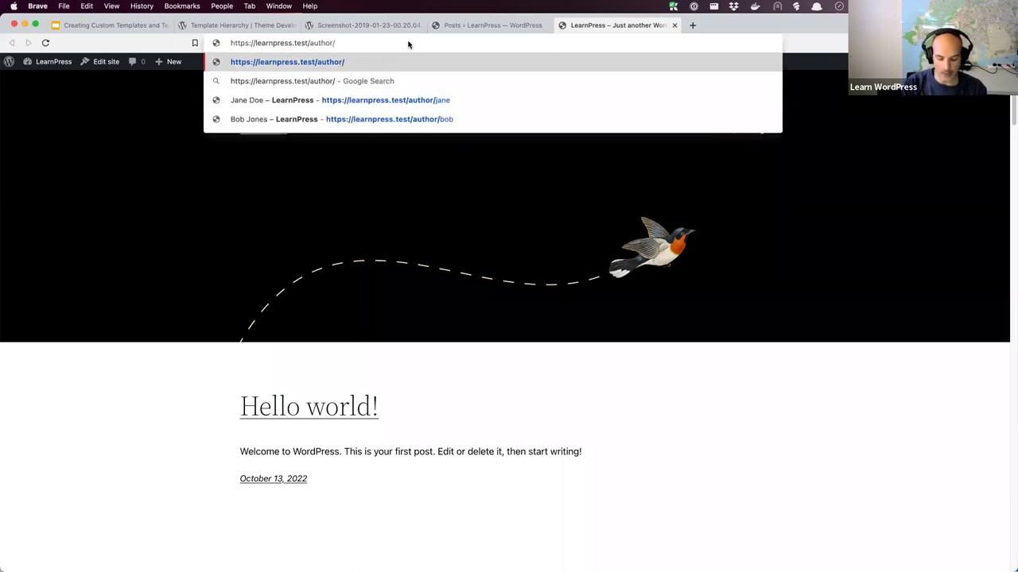
text(johndoe)
key(Return)
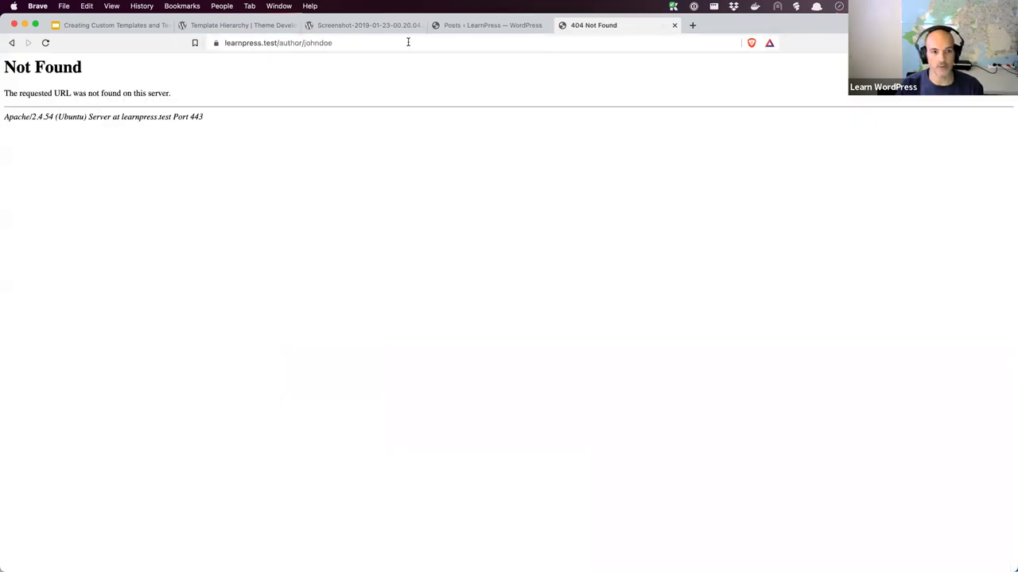
Check the post counts per author in the Users list, then go to Settings
click(520, 28)
click(30, 292)
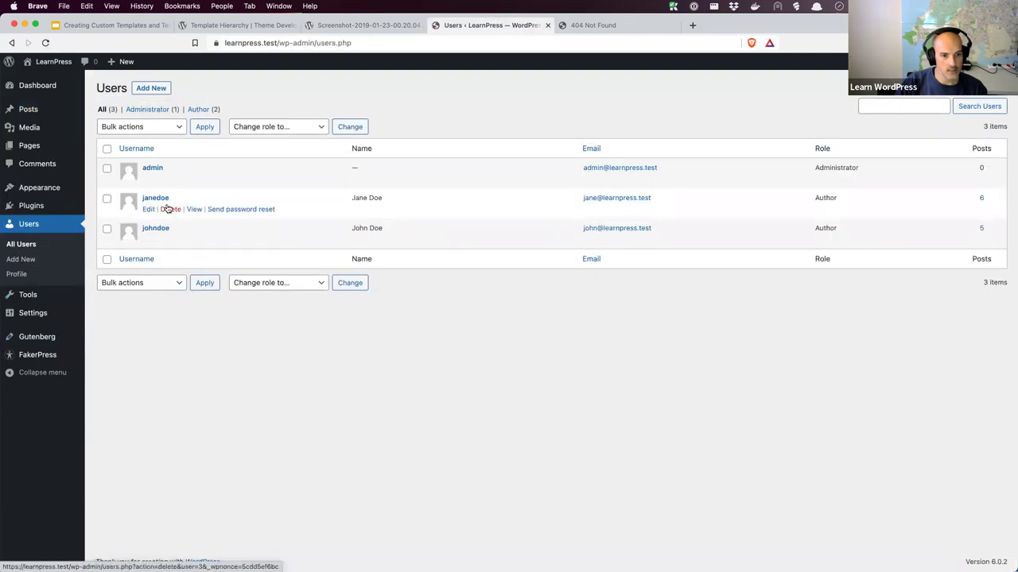
click(593, 26)
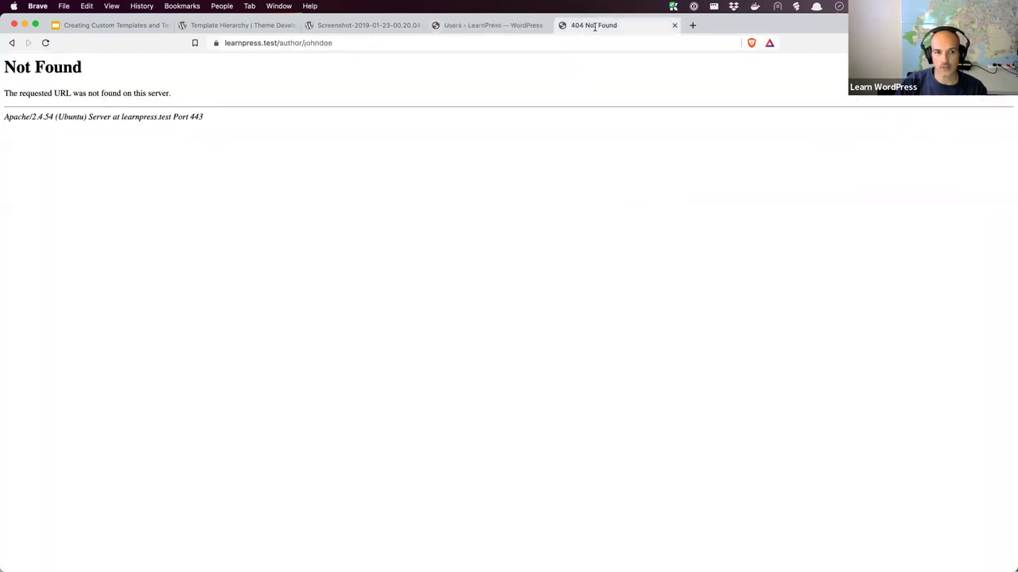
click(491, 26)
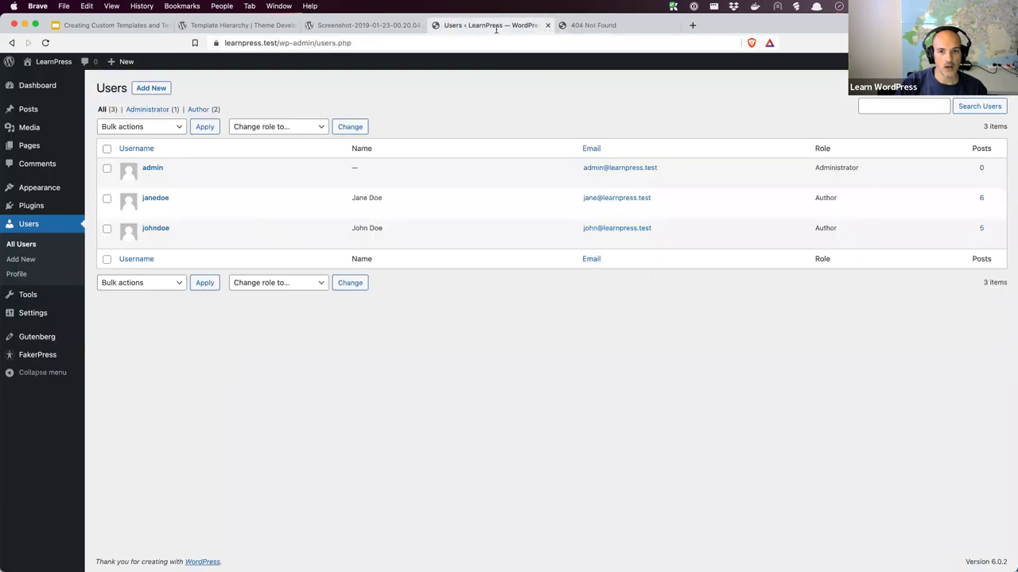
click(43, 313)
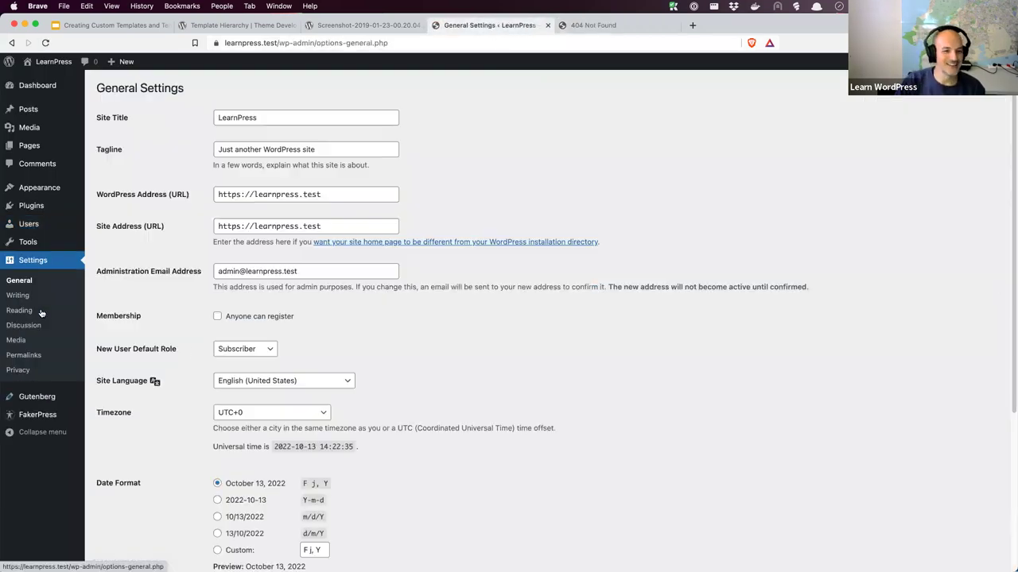
Set permalinks to the Post name structure (/%postname%/) and save the change
mouse_move(42, 400)
click(39, 357)
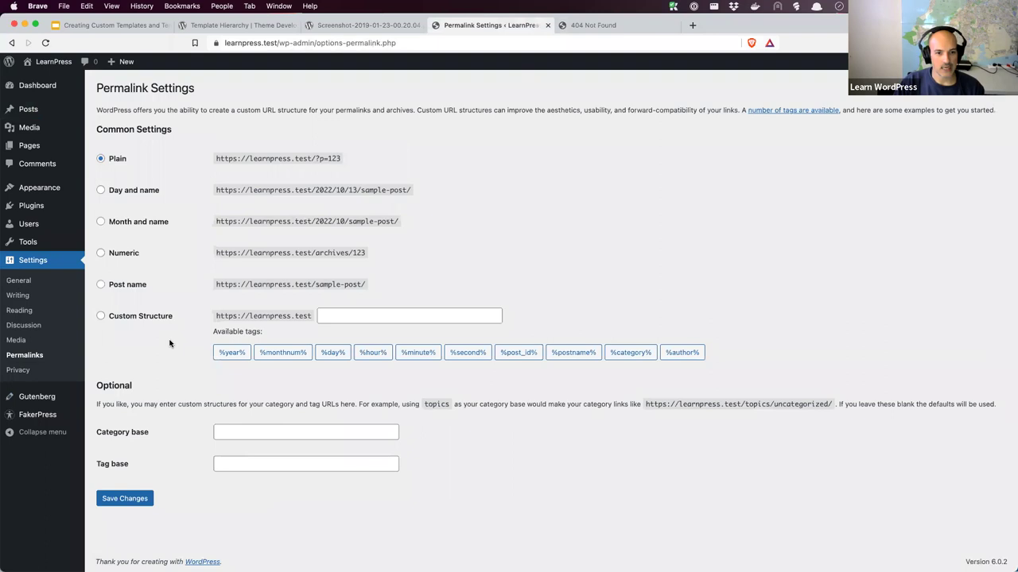
click(101, 285)
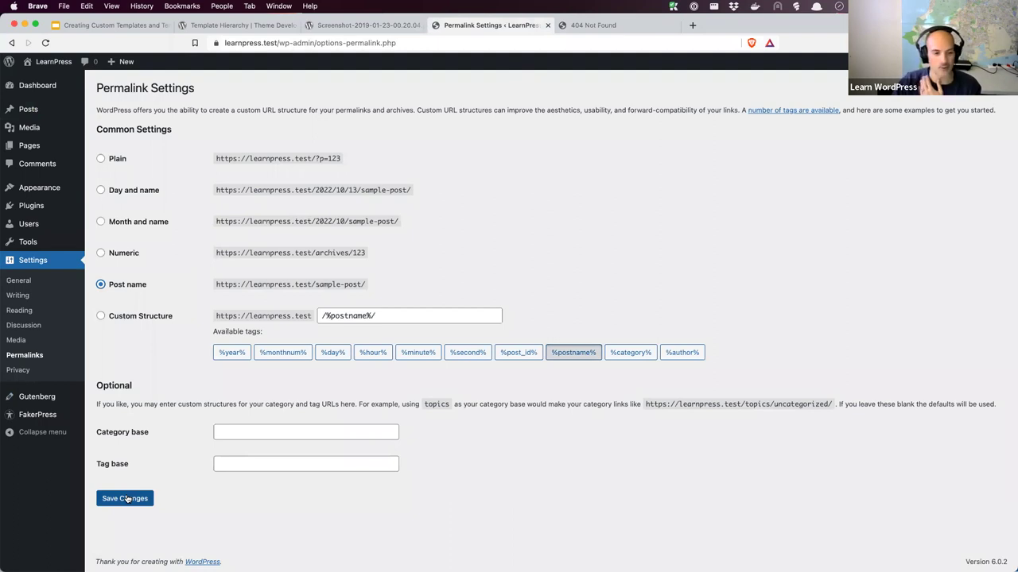
click(127, 499)
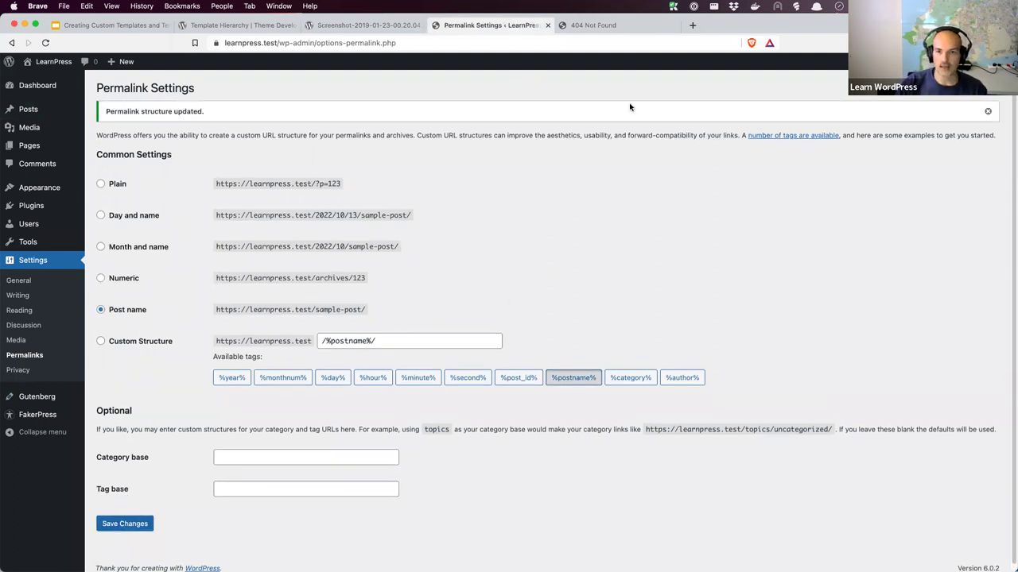
click(627, 27)
Reload the second author's archive page so it now lists their posts, cross-checking All Posts
click(424, 45)
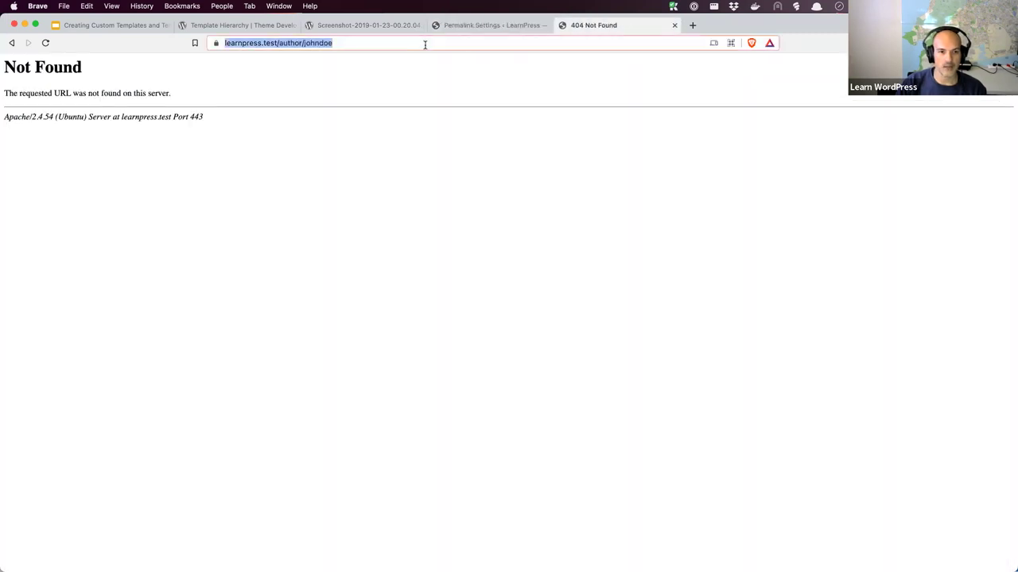
key(Return)
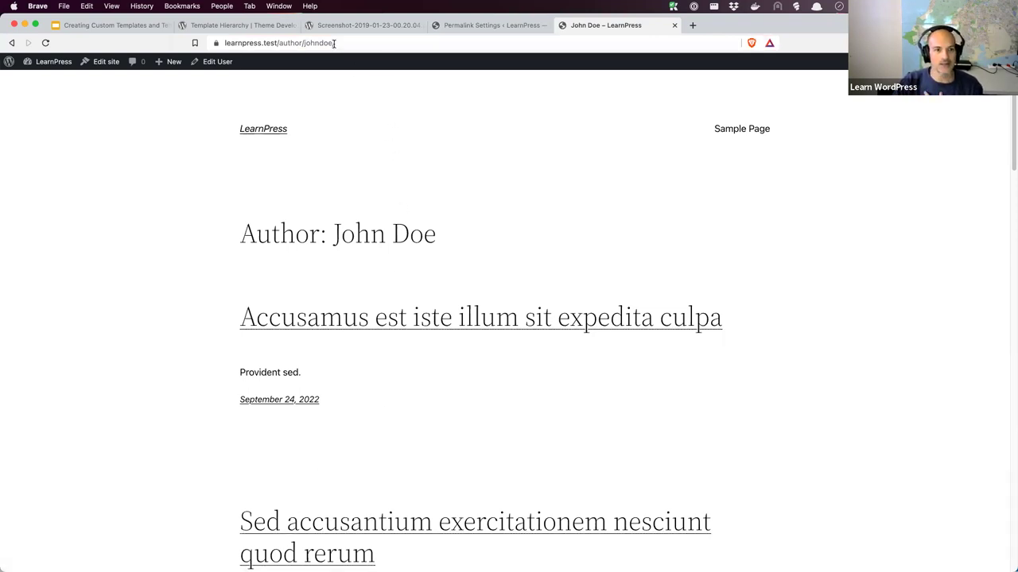
click(469, 27)
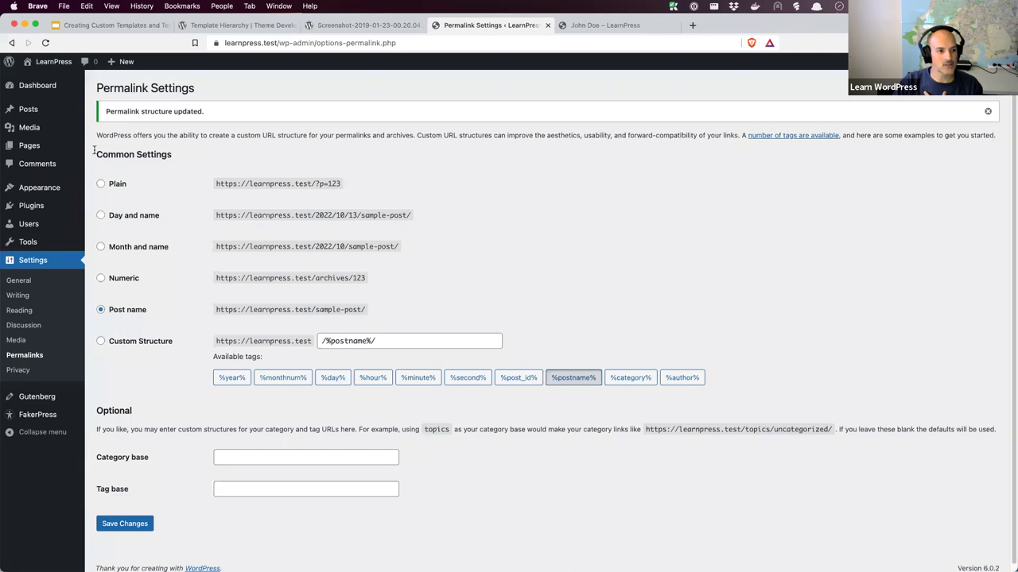
click(33, 112)
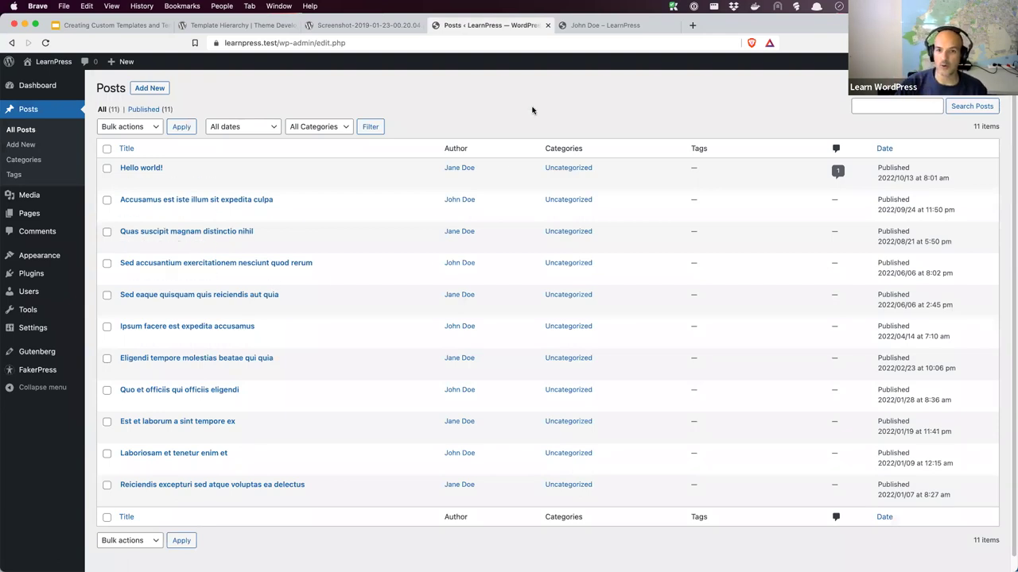
click(630, 27)
click(397, 43)
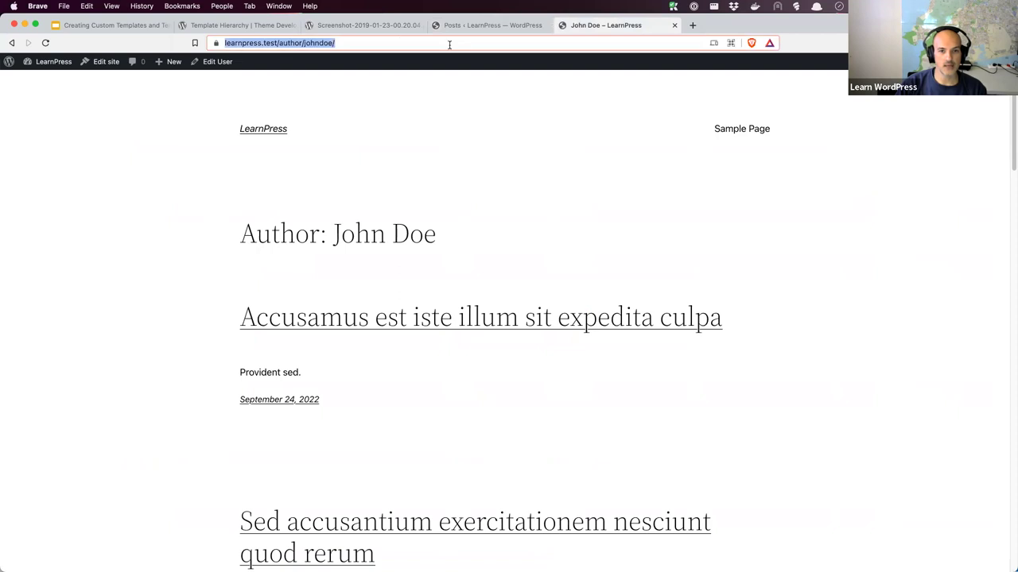
Load the first author's archive page in a new tab, then return to the Posts admin
click(691, 26)
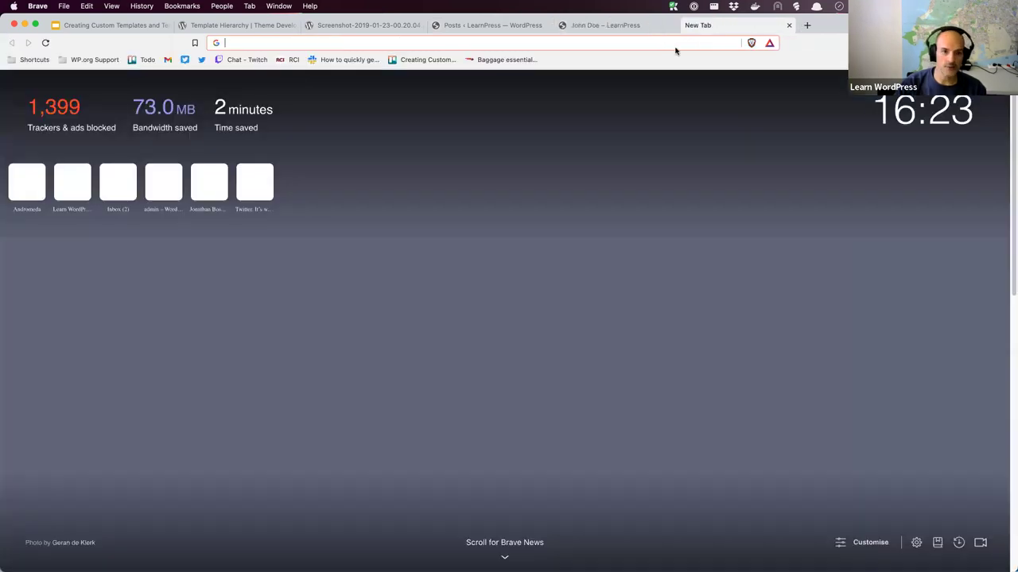
text(https://learnpress.test/author/janedoe)
key(Return)
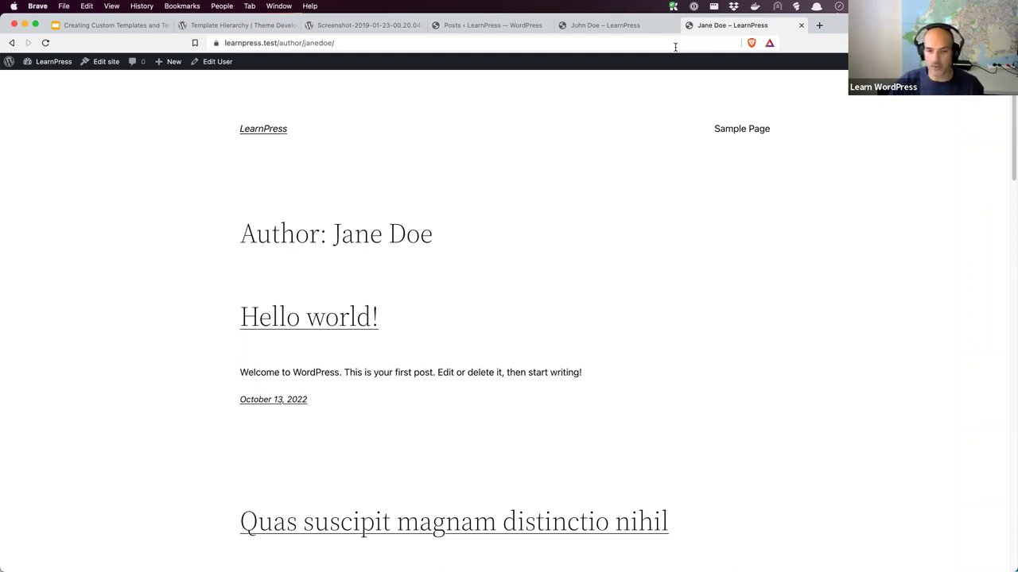
click(494, 26)
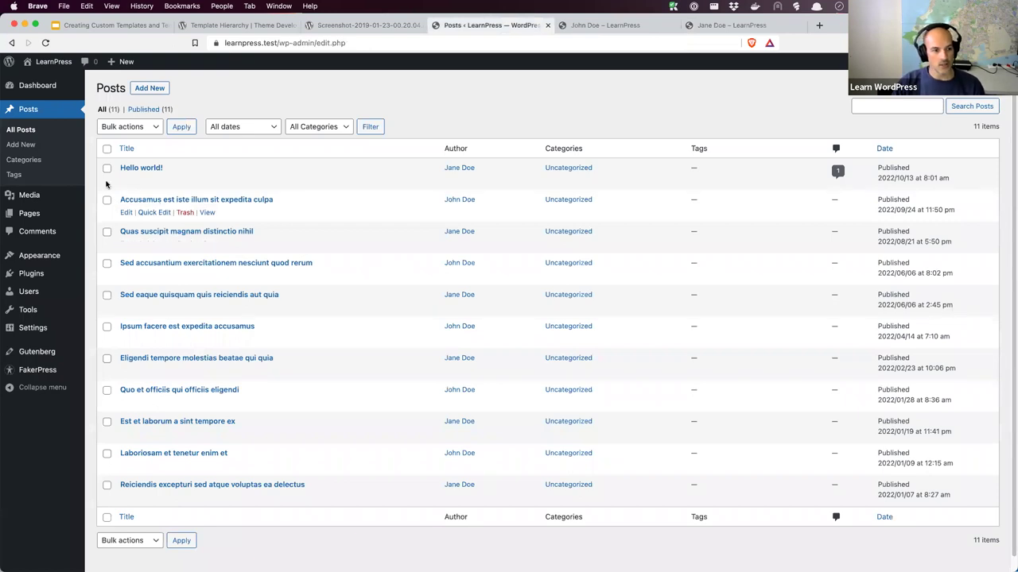
Reload All Posts, tick the first author's posts and open bulk edit for them
click(32, 131)
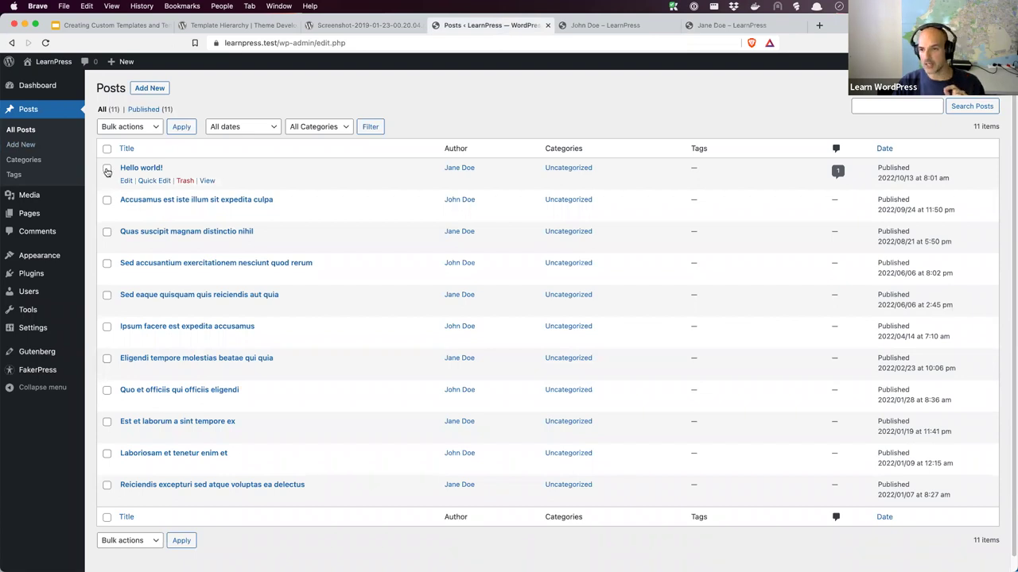
click(106, 232)
click(107, 294)
click(107, 359)
click(106, 422)
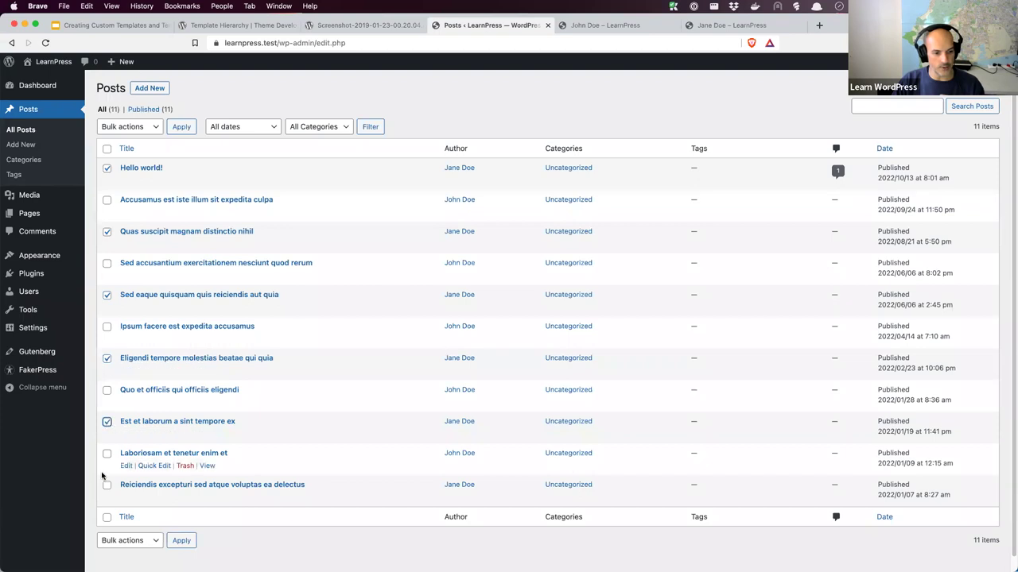
click(107, 484)
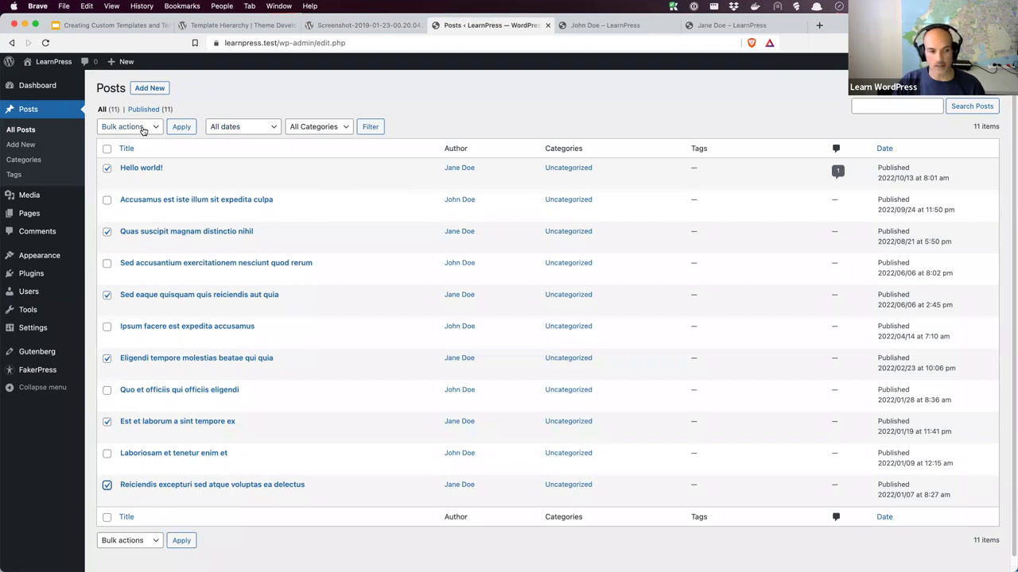
click(144, 130)
click(140, 139)
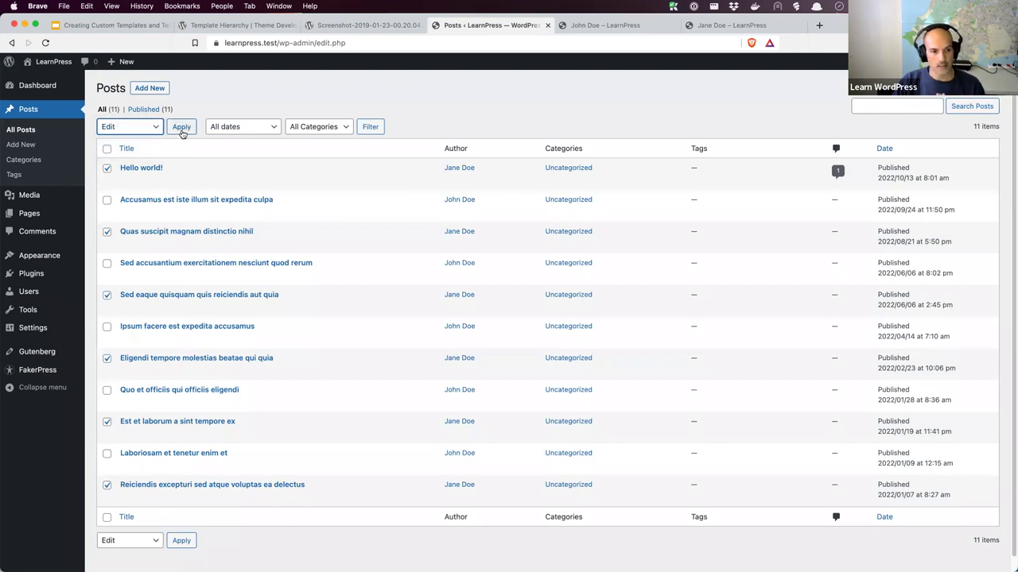
click(182, 128)
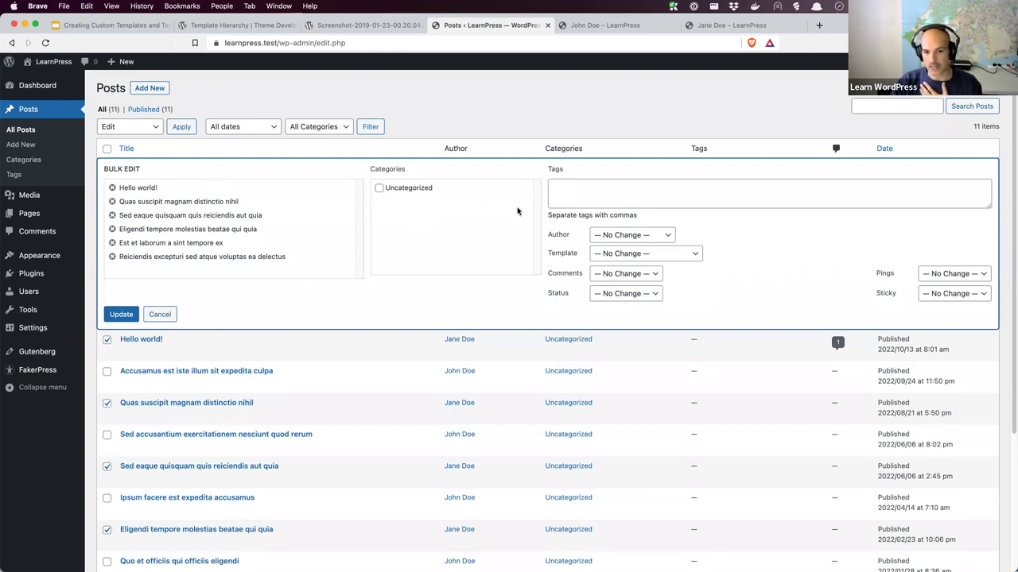
Review the Author choices, cancel bulk edit unchanged, and return to the Objectives 1 slide
click(610, 237)
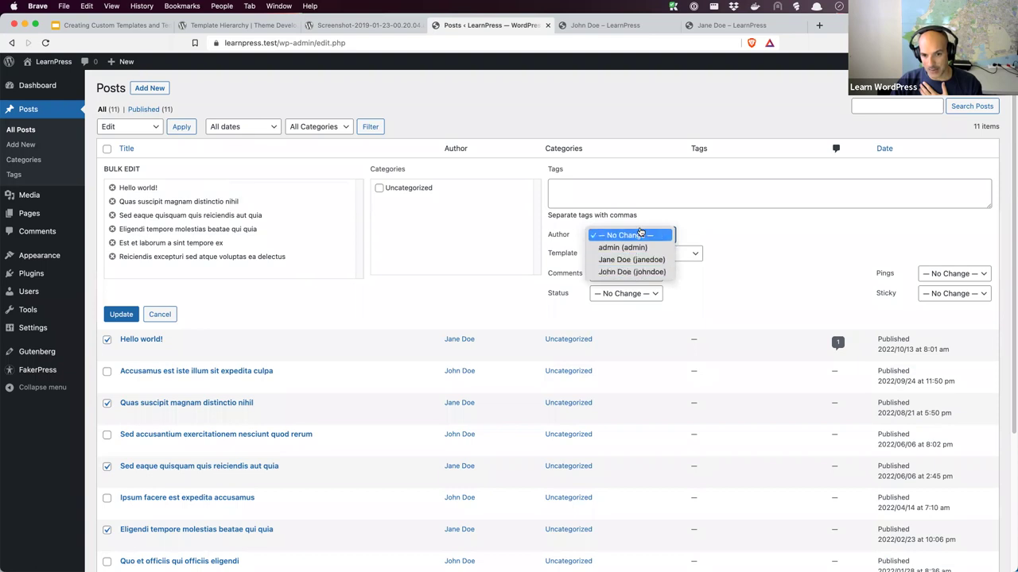
click(734, 230)
click(133, 318)
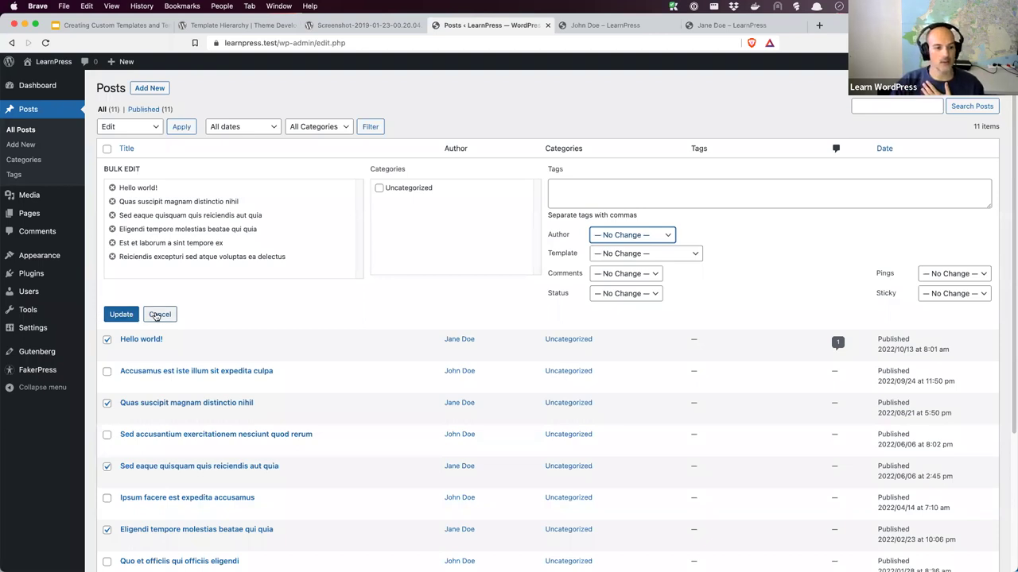
click(158, 315)
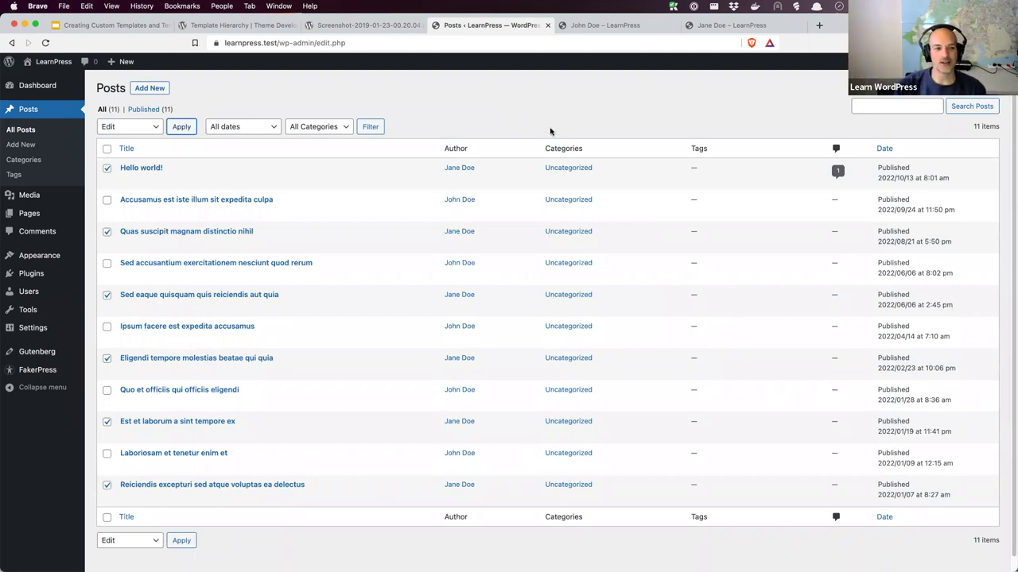
click(141, 28)
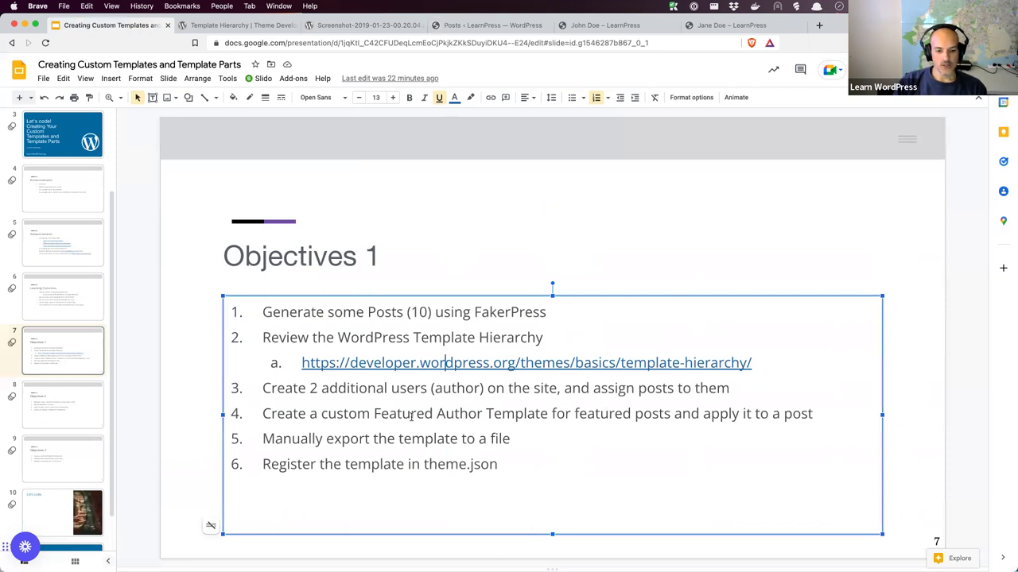
click(438, 414)
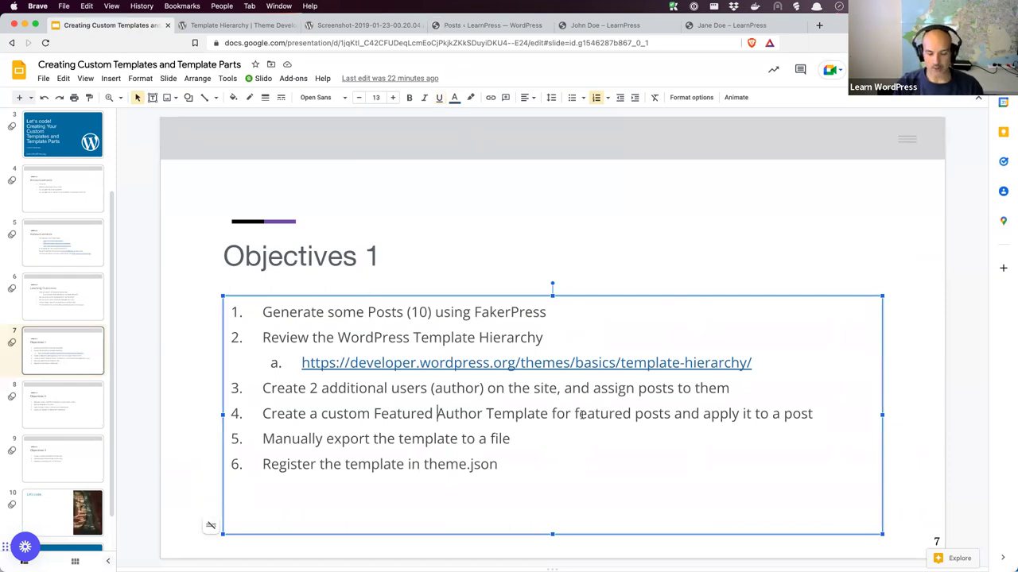